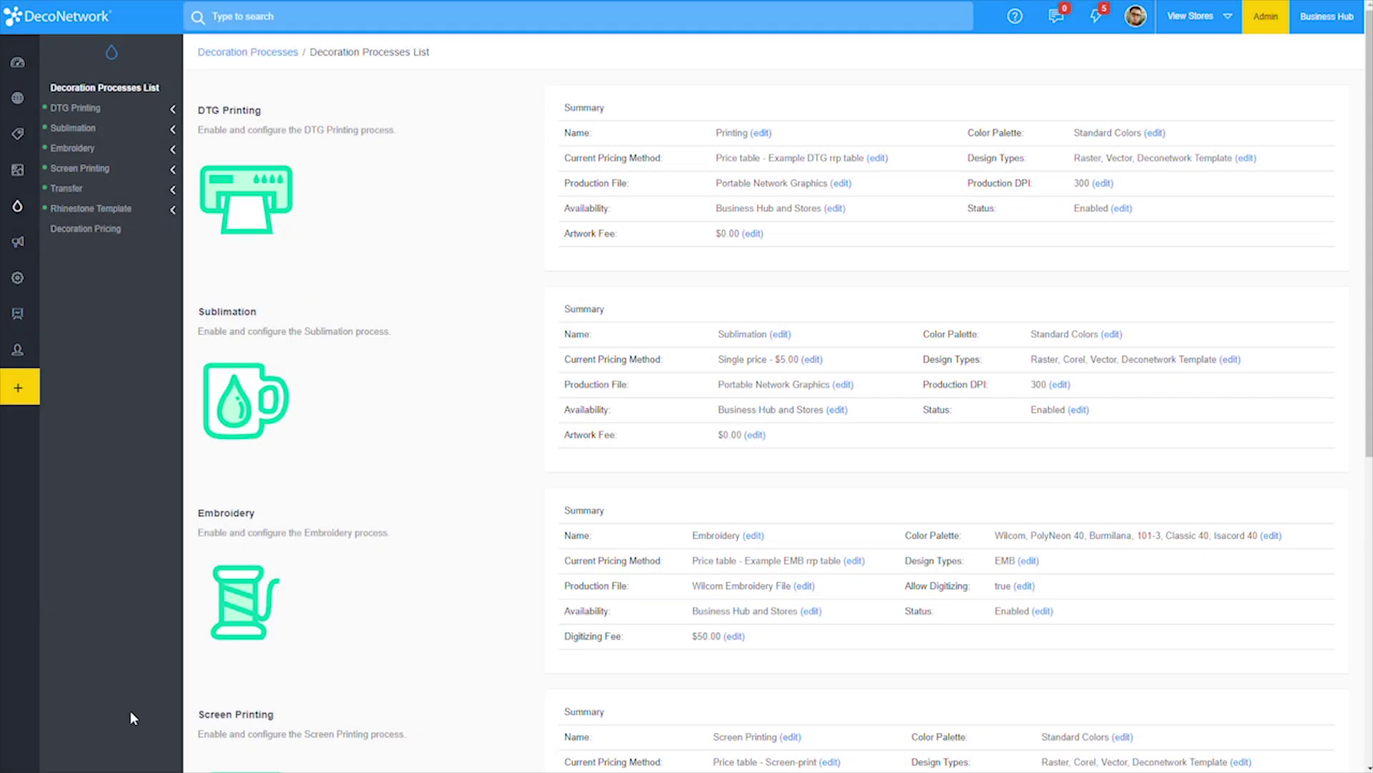
- Show the Production Statuses page under Production & Order Settings in Settings
mouse_move(22, 315)
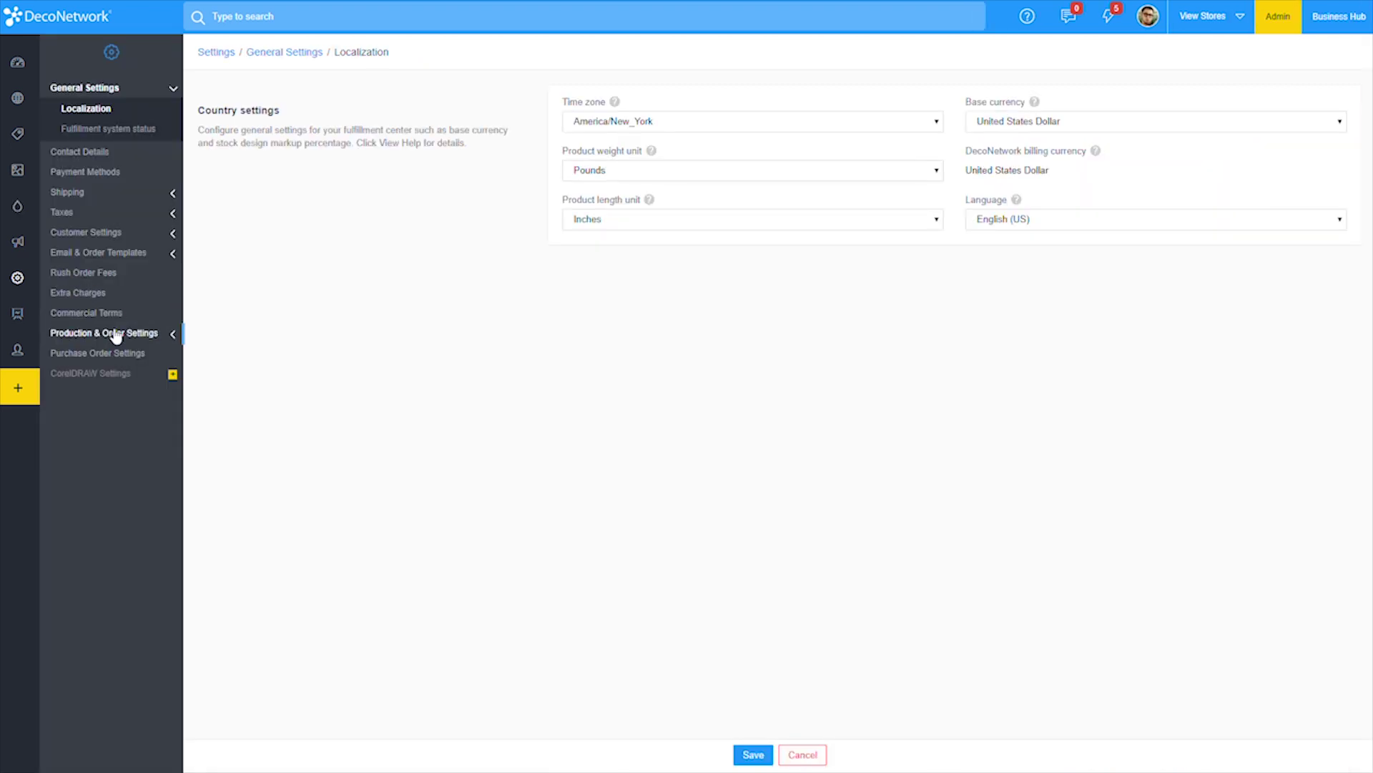
left_click(115, 334)
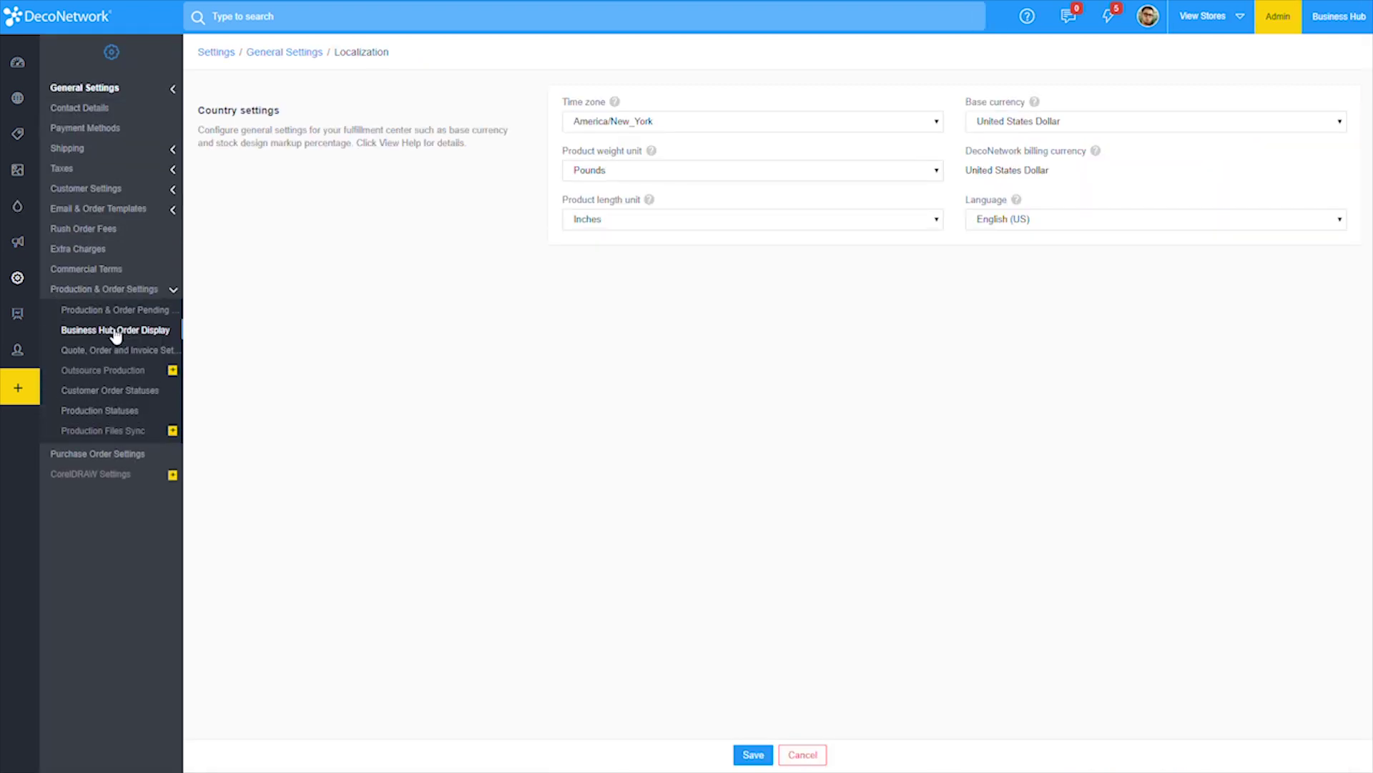
left_click(118, 408)
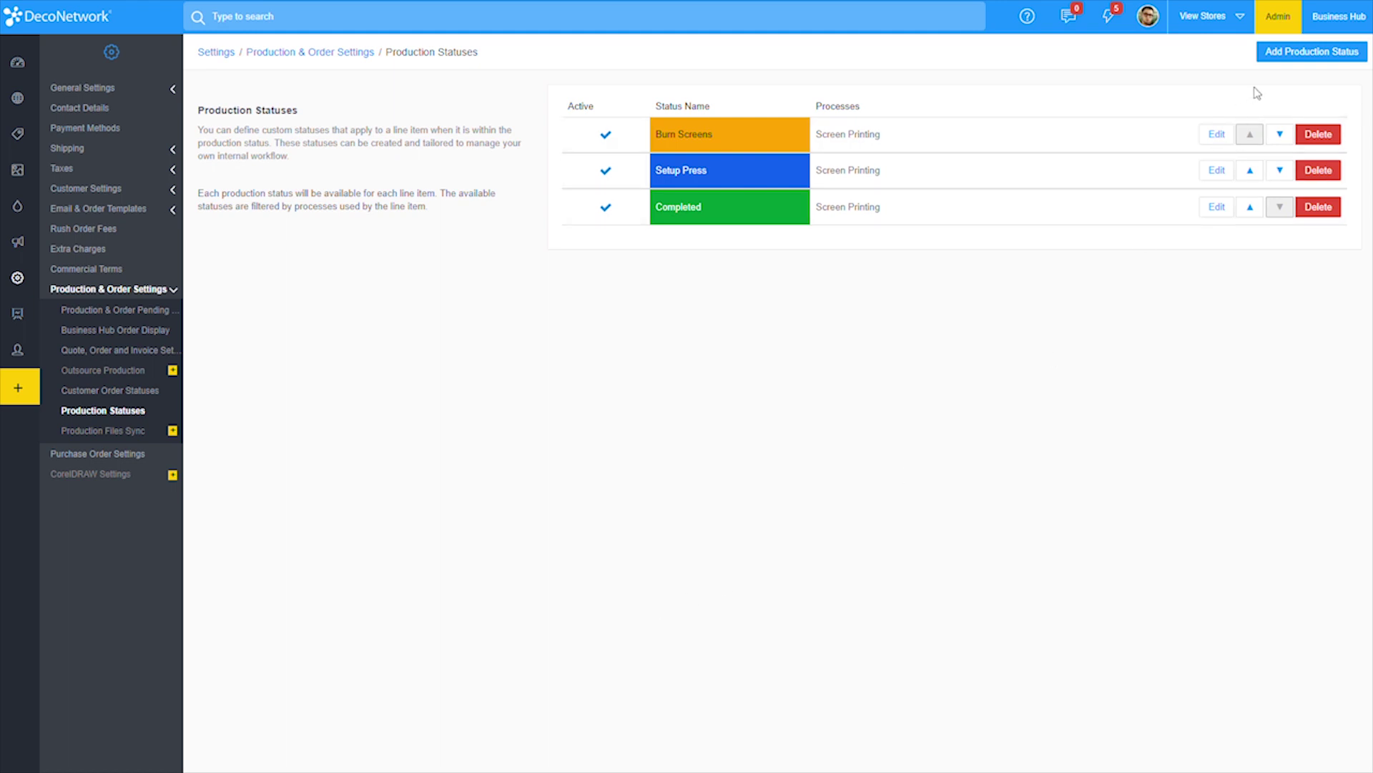
- Add a new production status named 'Create Film'
left_click(1292, 53)
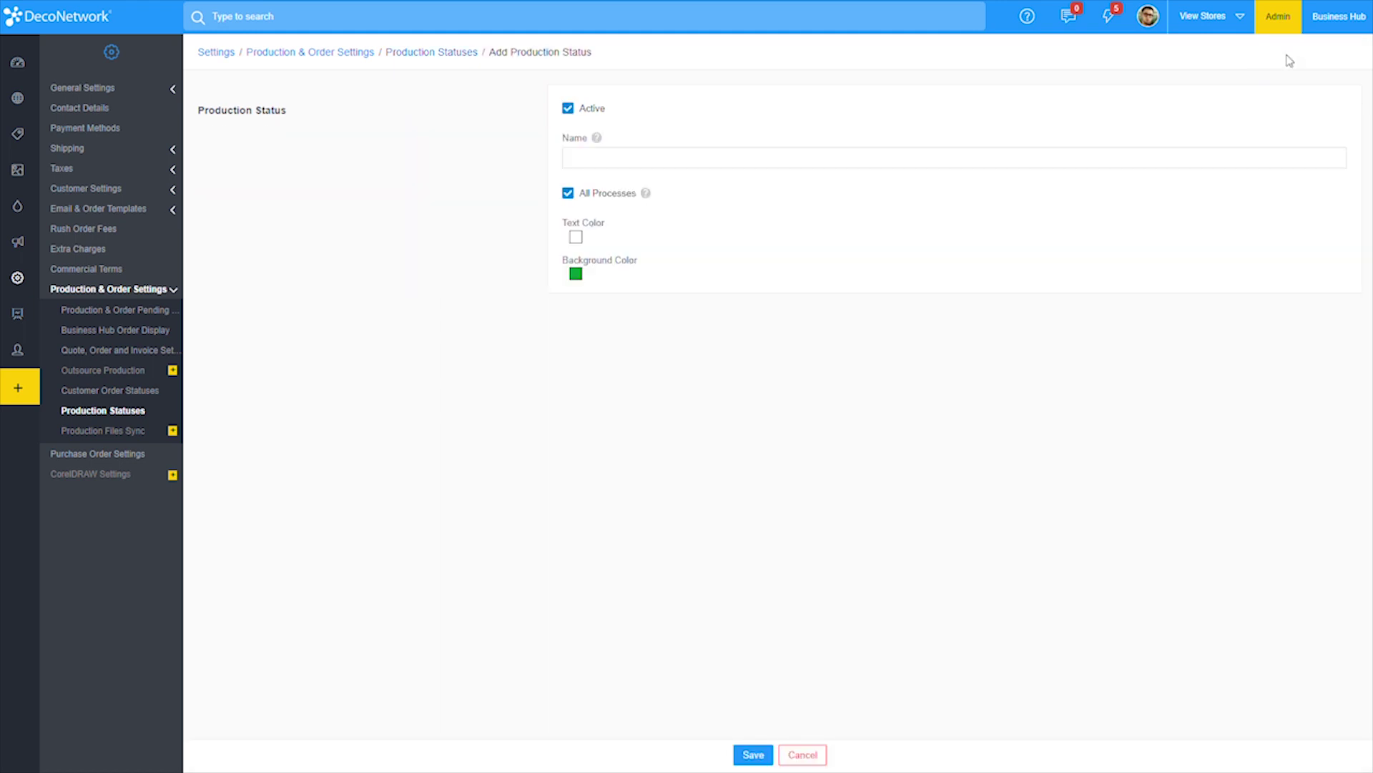
left_click(913, 157)
type("C")
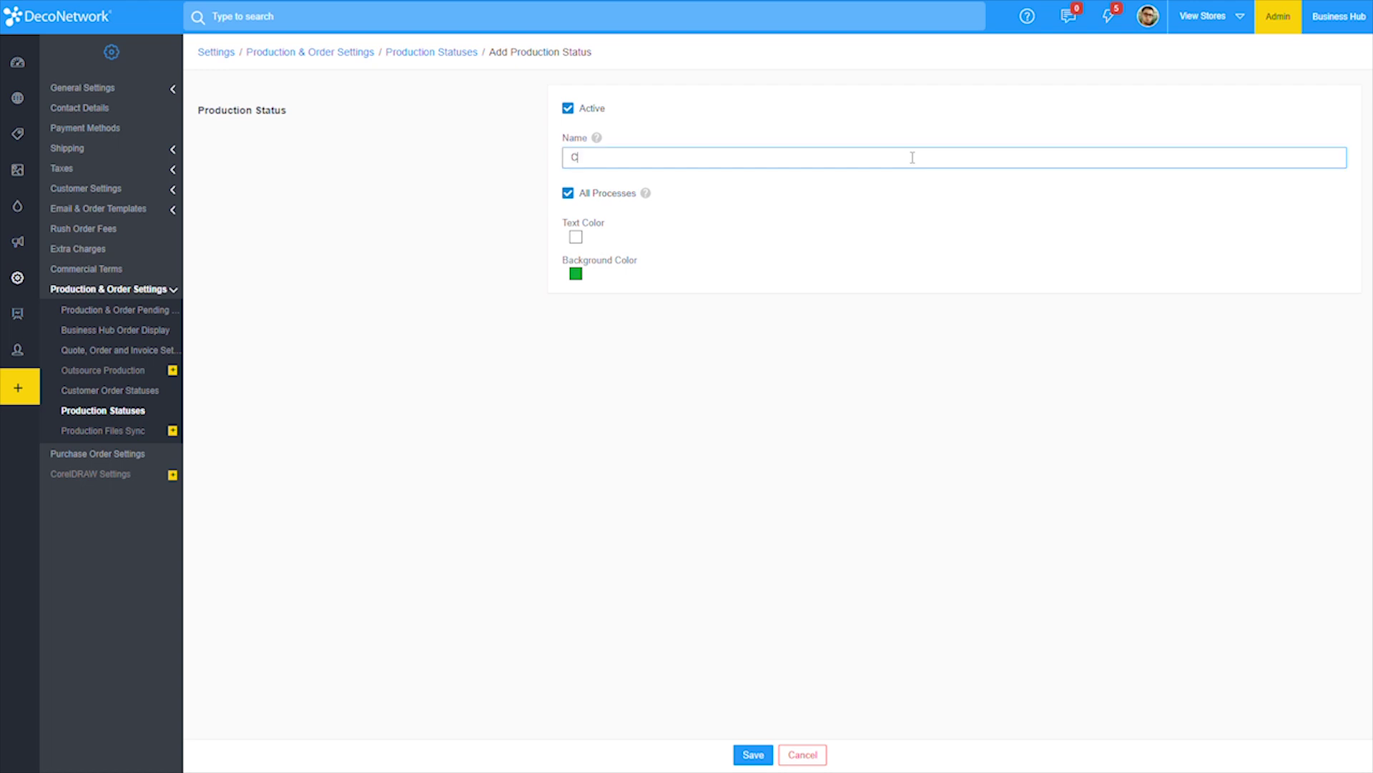
type("reate Film")
left_click(852, 105)
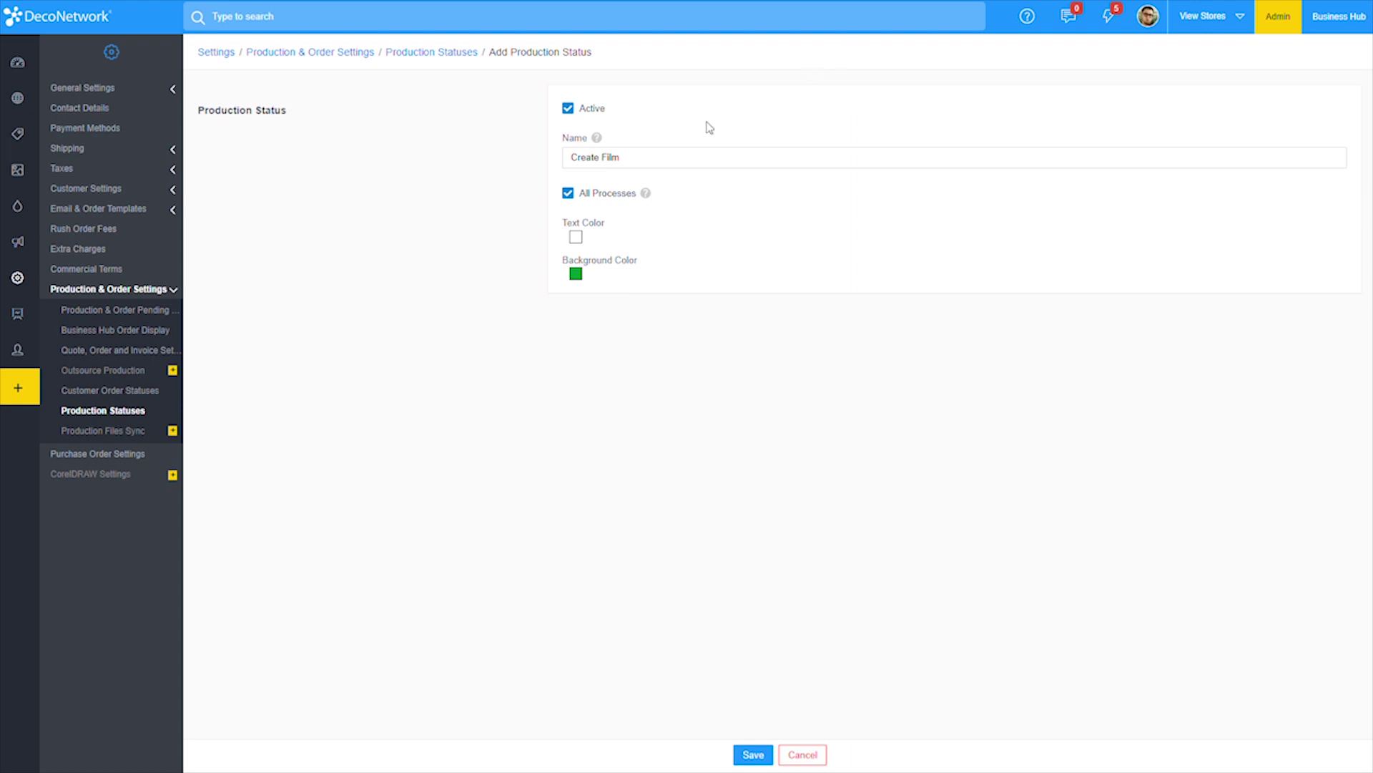
- Restrict Create Film to Screen Printing only and give it an Indigo background
left_click(567, 194)
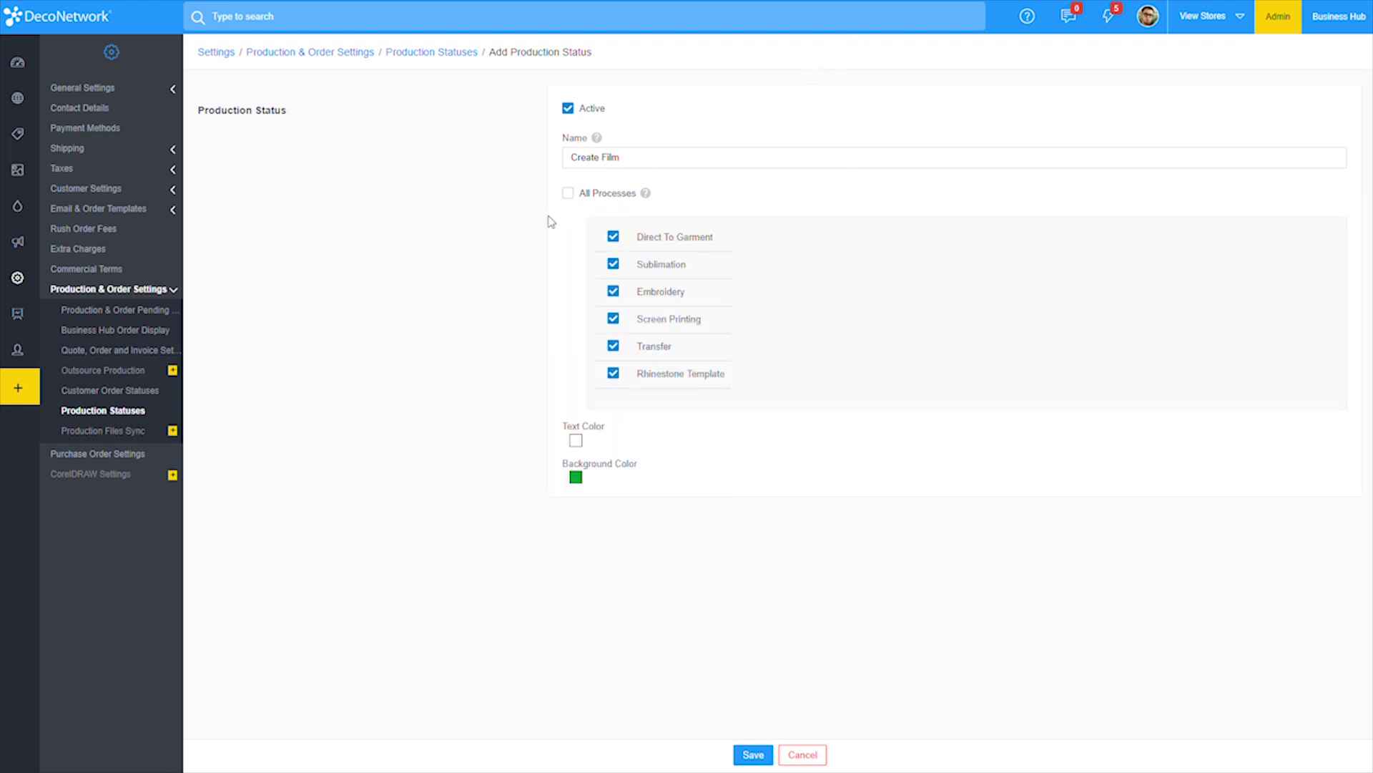
left_click(614, 236)
left_click(613, 264)
left_click(615, 292)
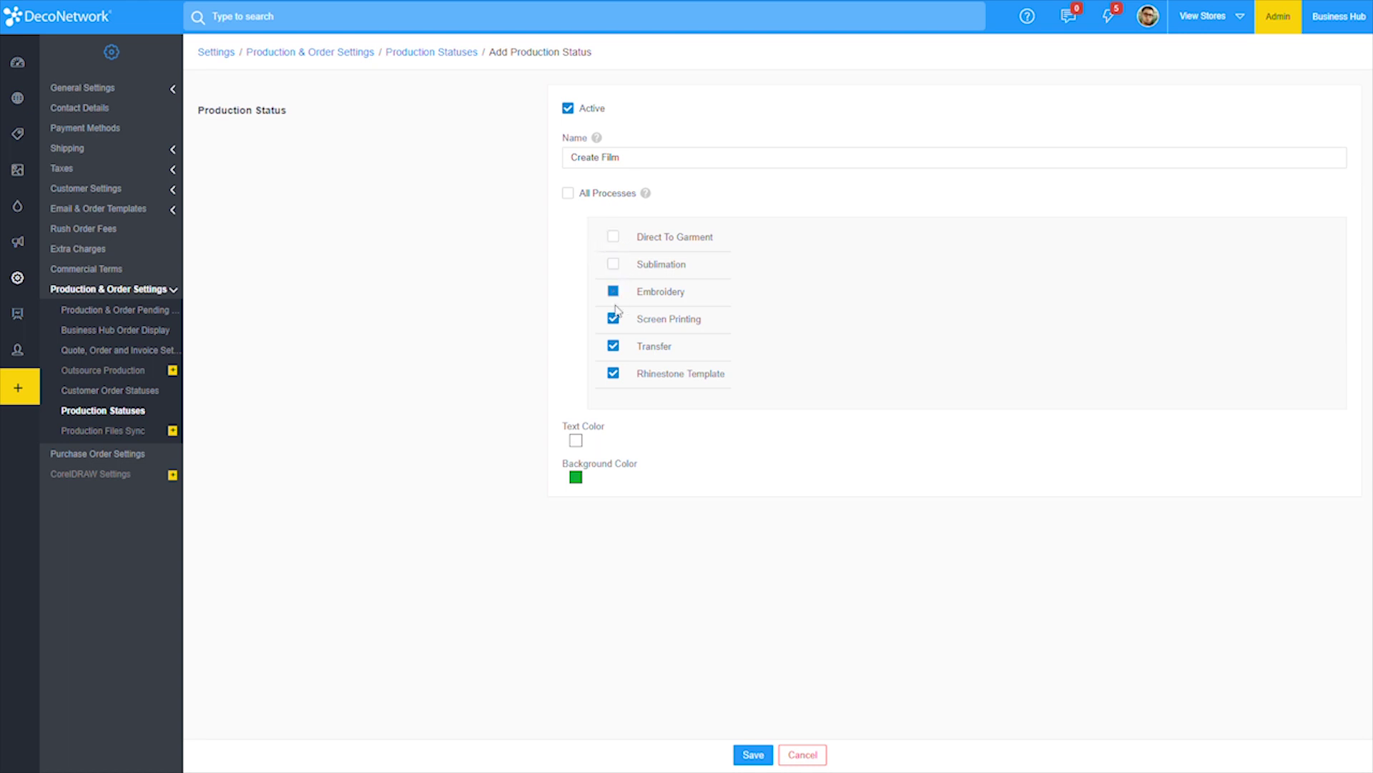
left_click(614, 346)
left_click(614, 373)
left_click(575, 477)
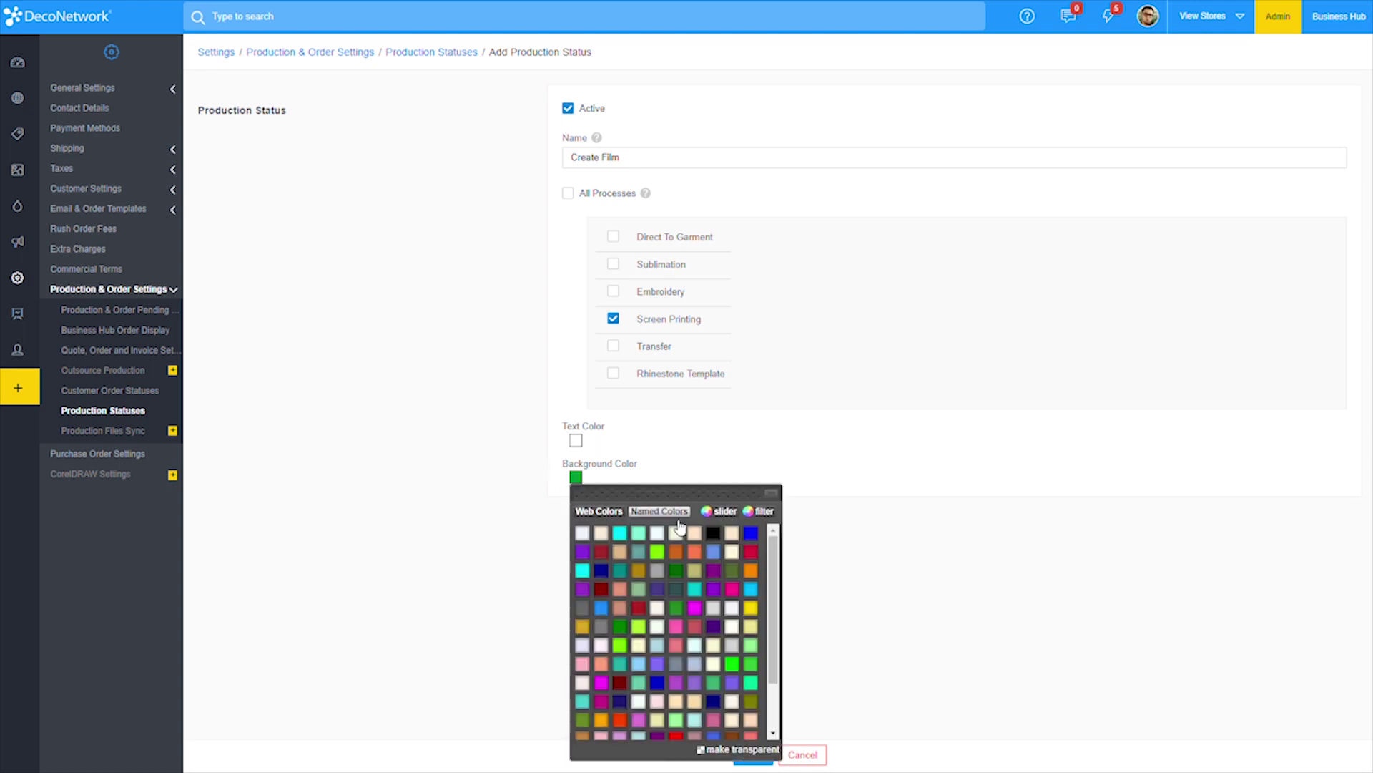
left_click(714, 627)
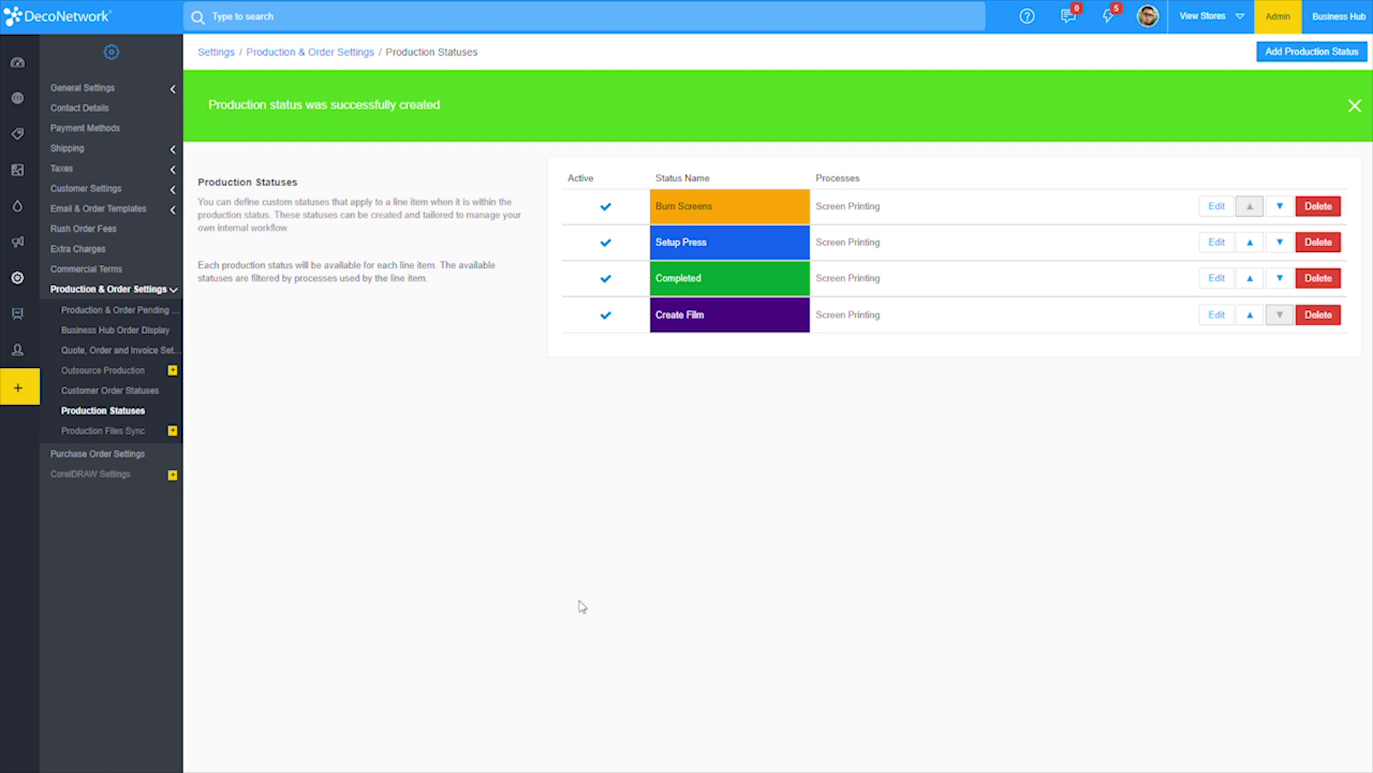
- Dismiss the success message and move Create Film up past Completed, Setup Press and Burn Screens
left_click(1356, 111)
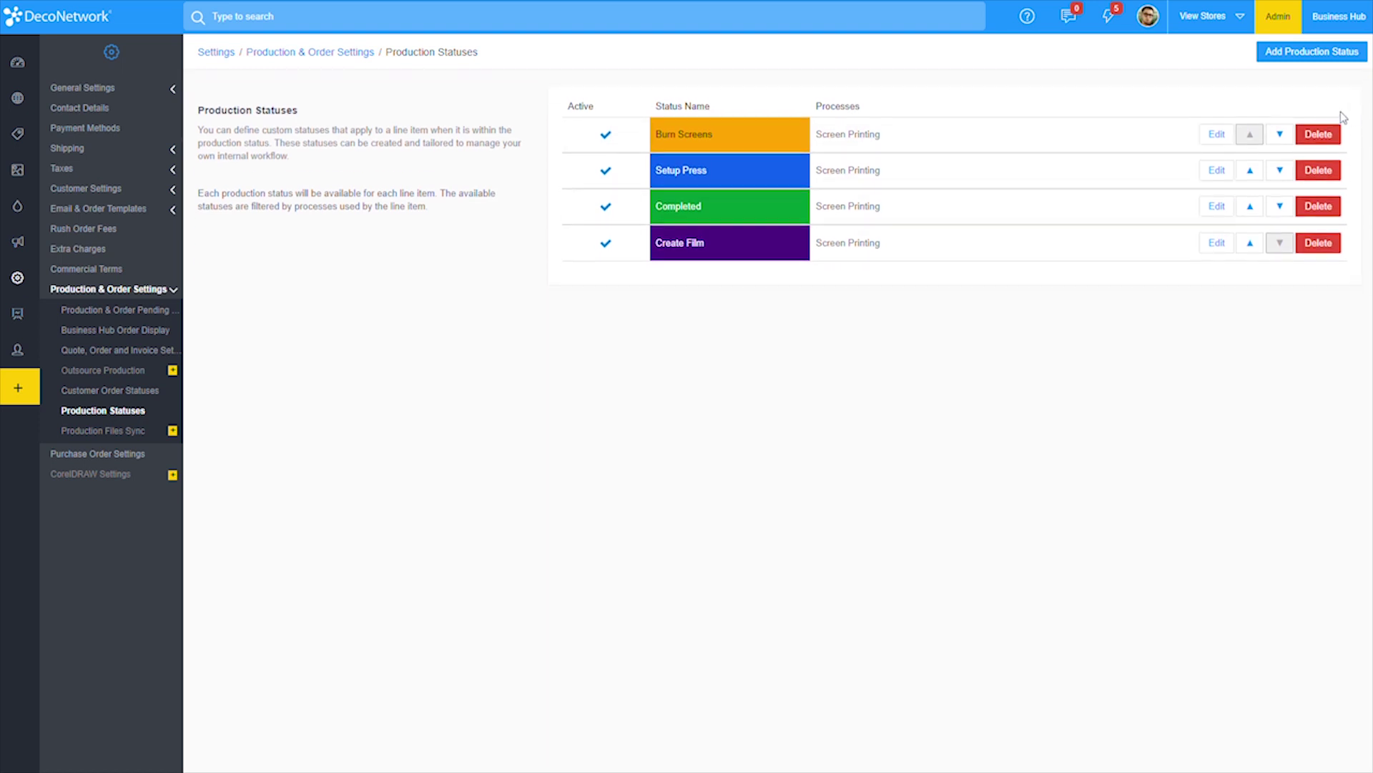
left_click(1251, 243)
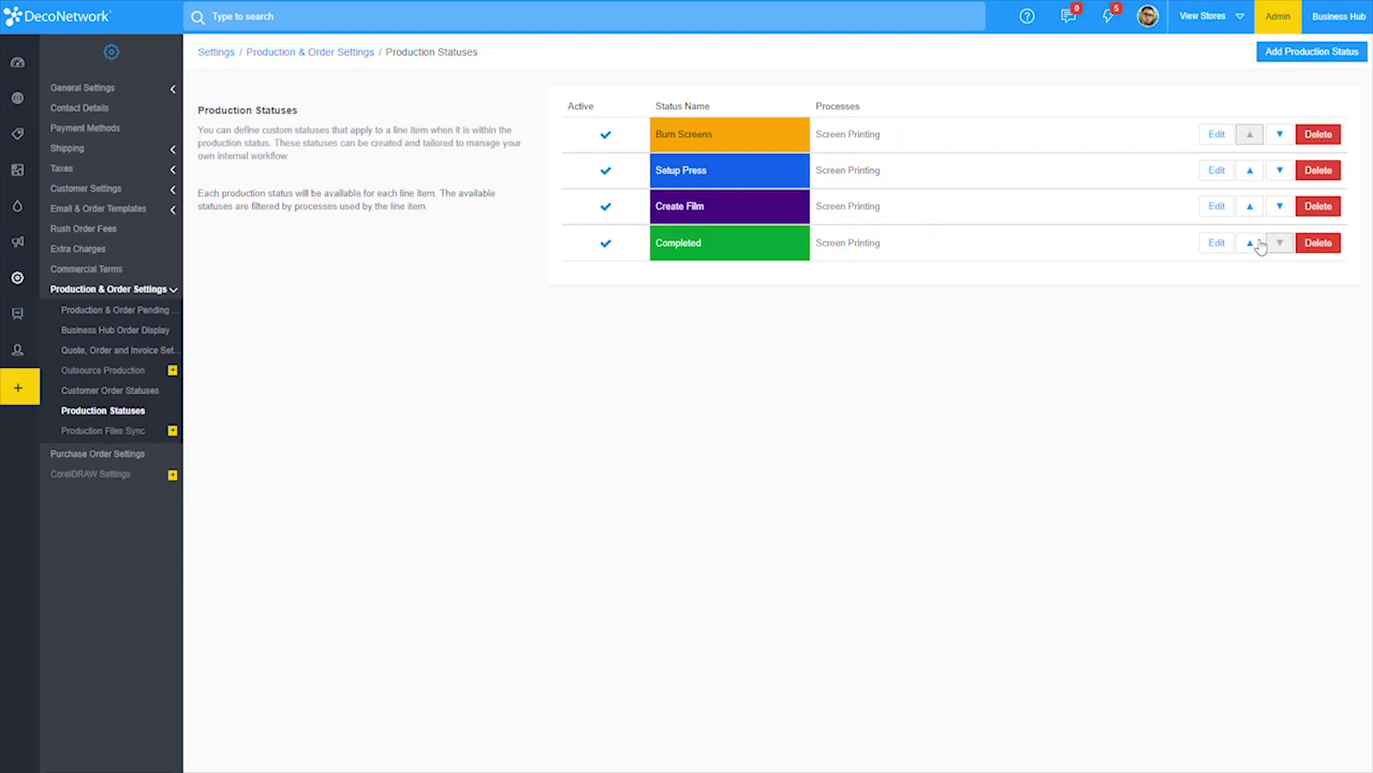
left_click(1251, 207)
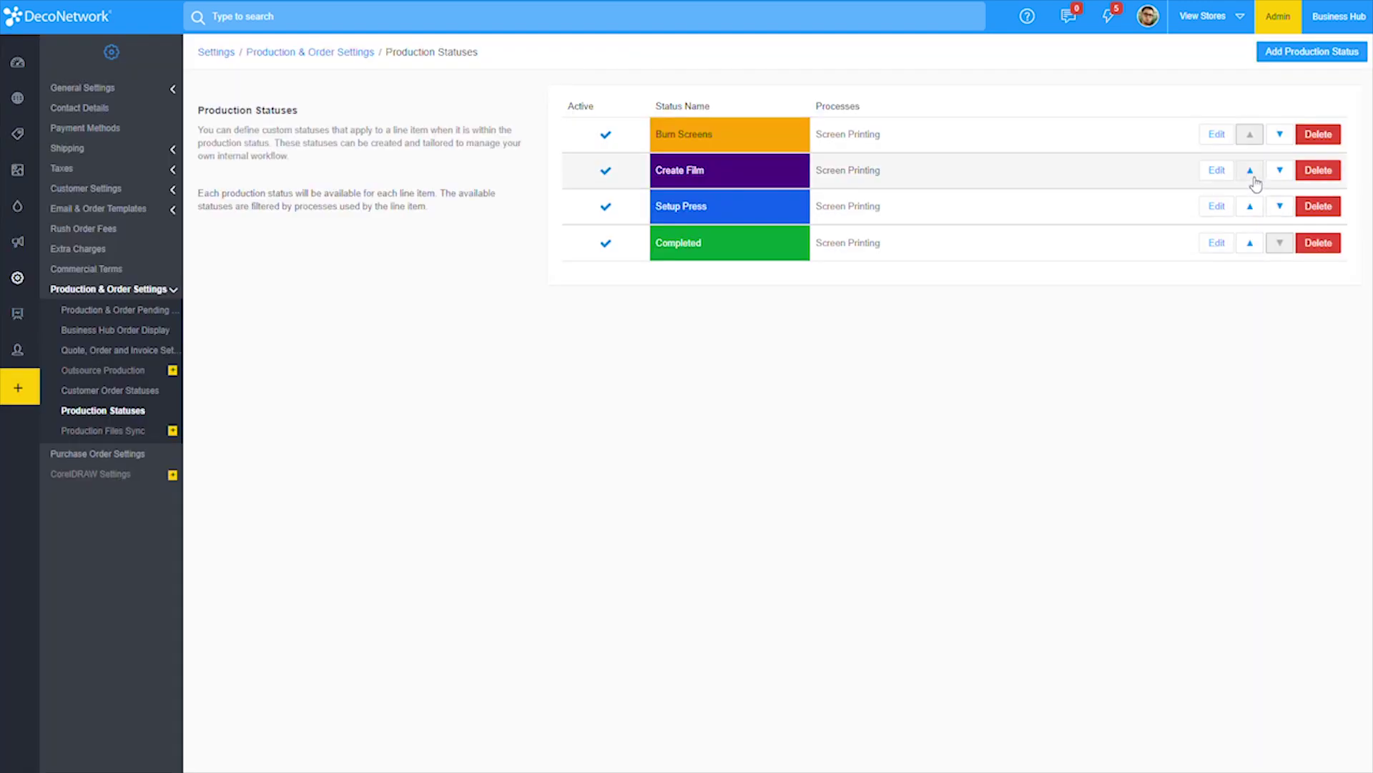
left_click(1251, 171)
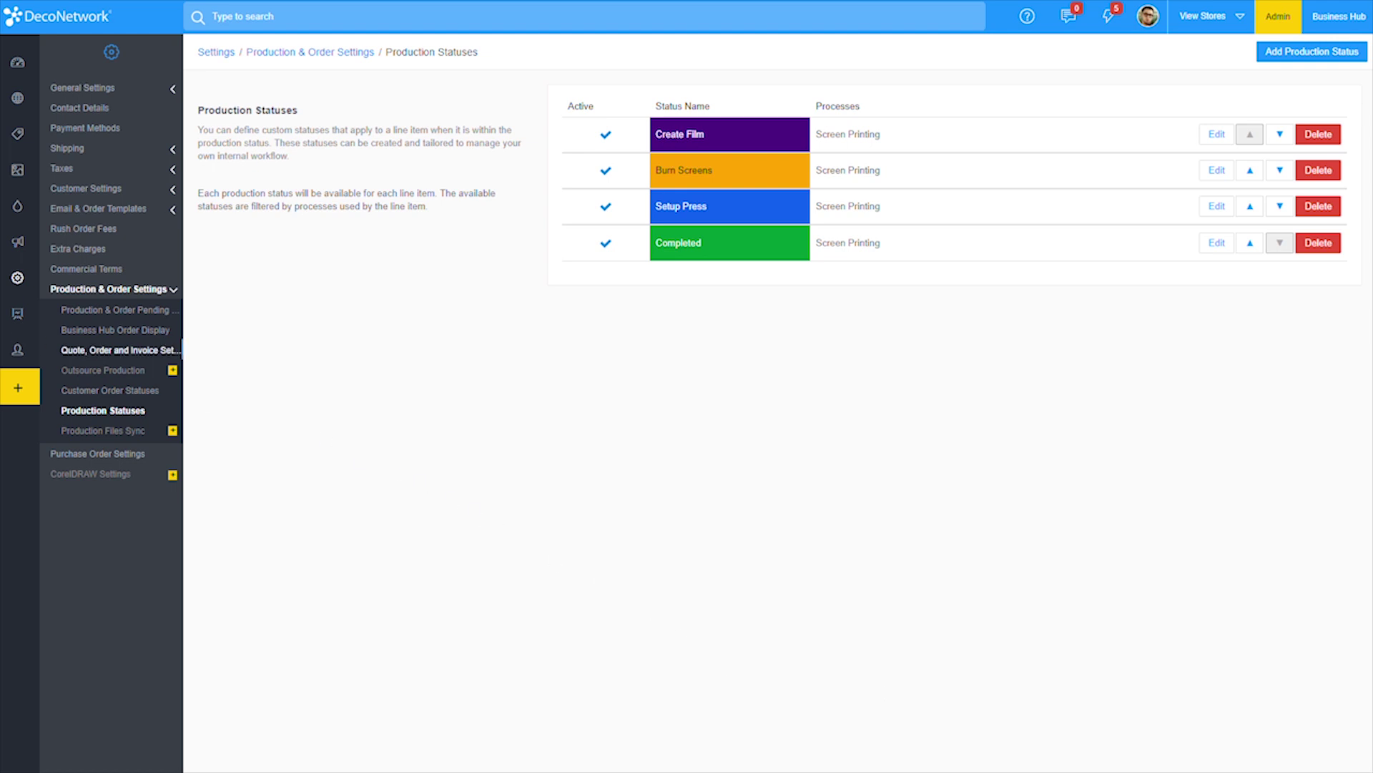
- Show the production statuses of the Apparel product default
left_click(58, 143)
left_click(84, 211)
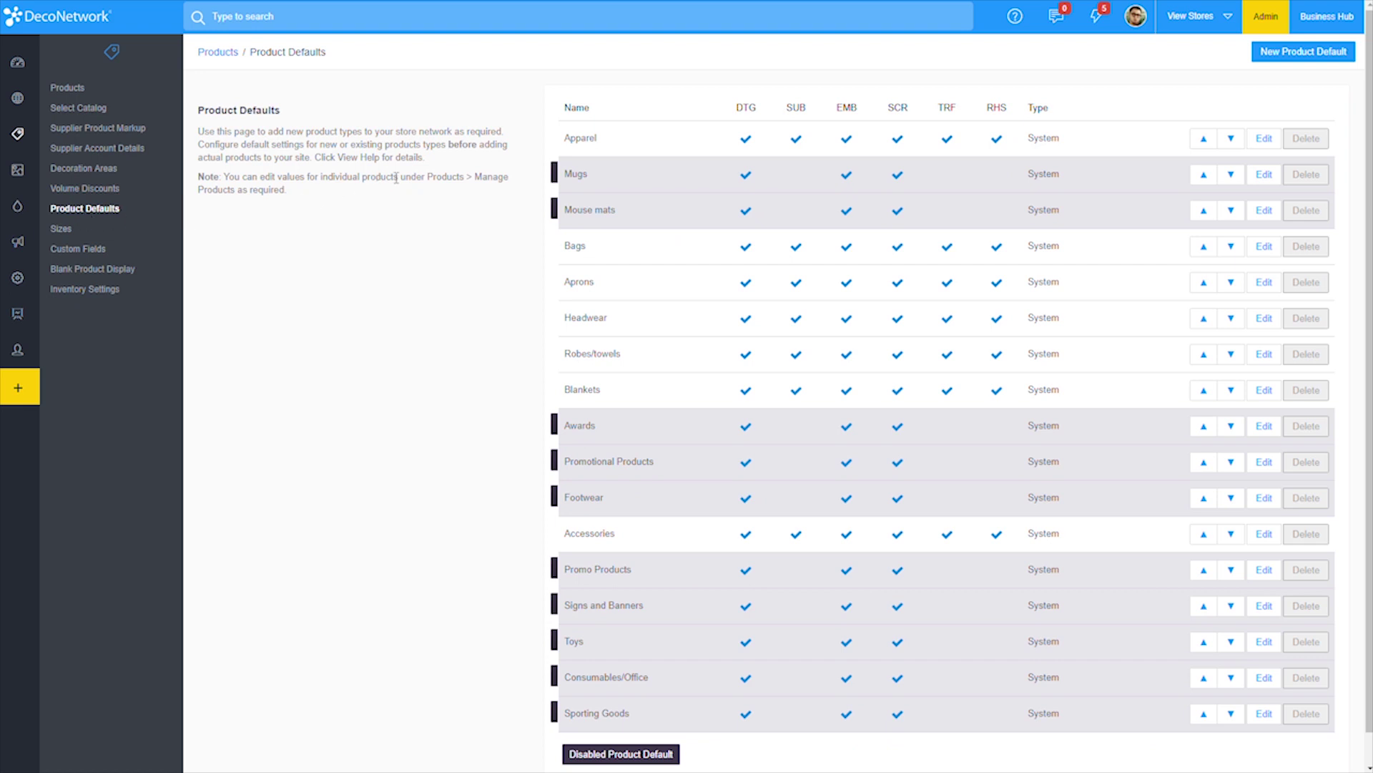
left_click(1265, 139)
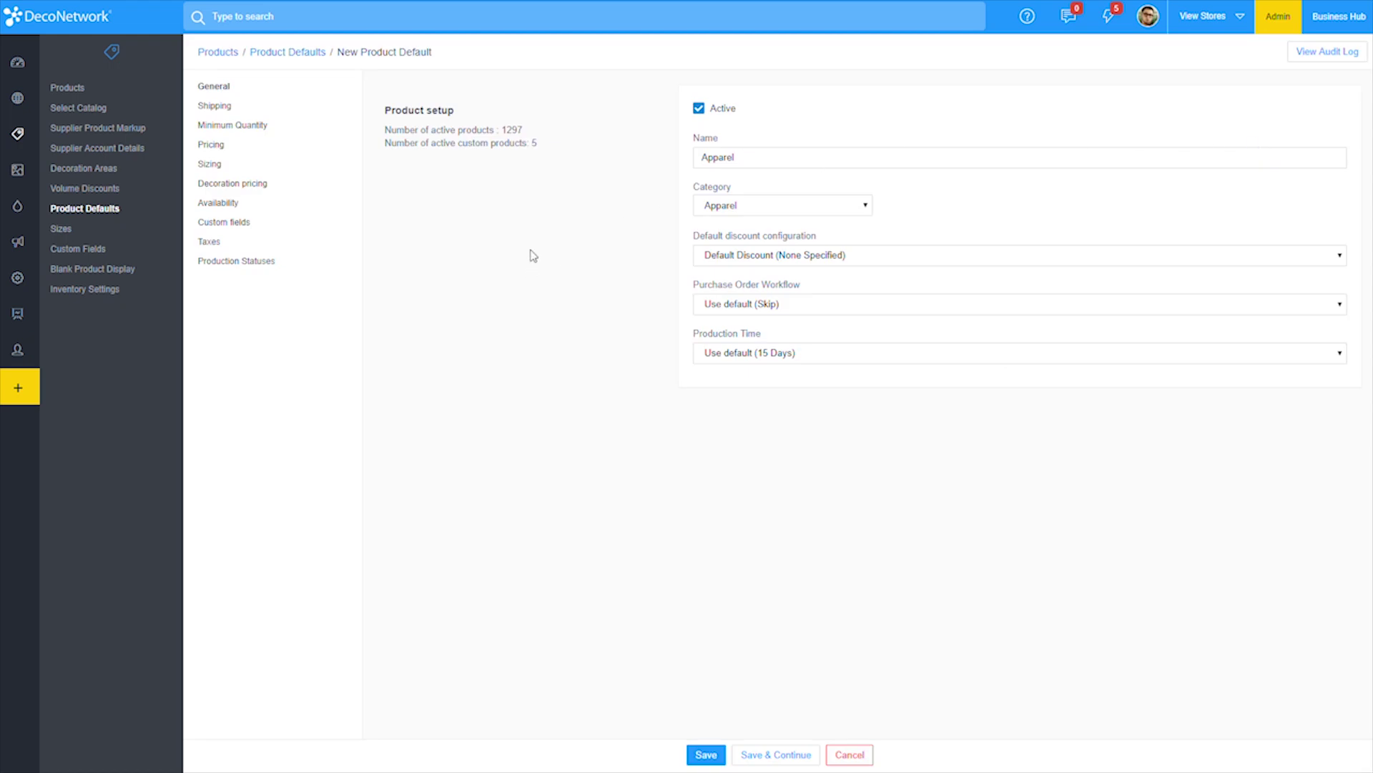
left_click(239, 269)
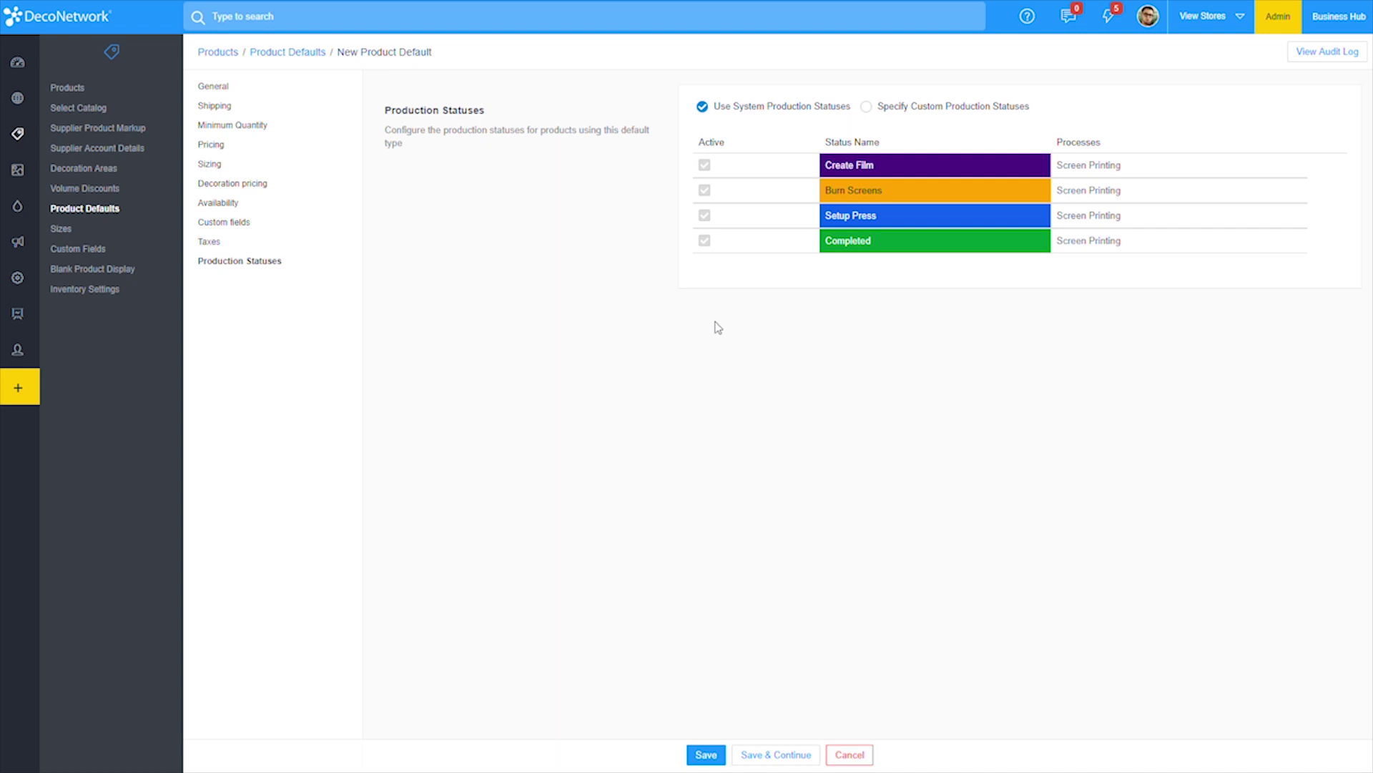
- Try custom statuses, toggling Create Film and Burn Screens, then revert Apparel to system statuses
left_click(867, 107)
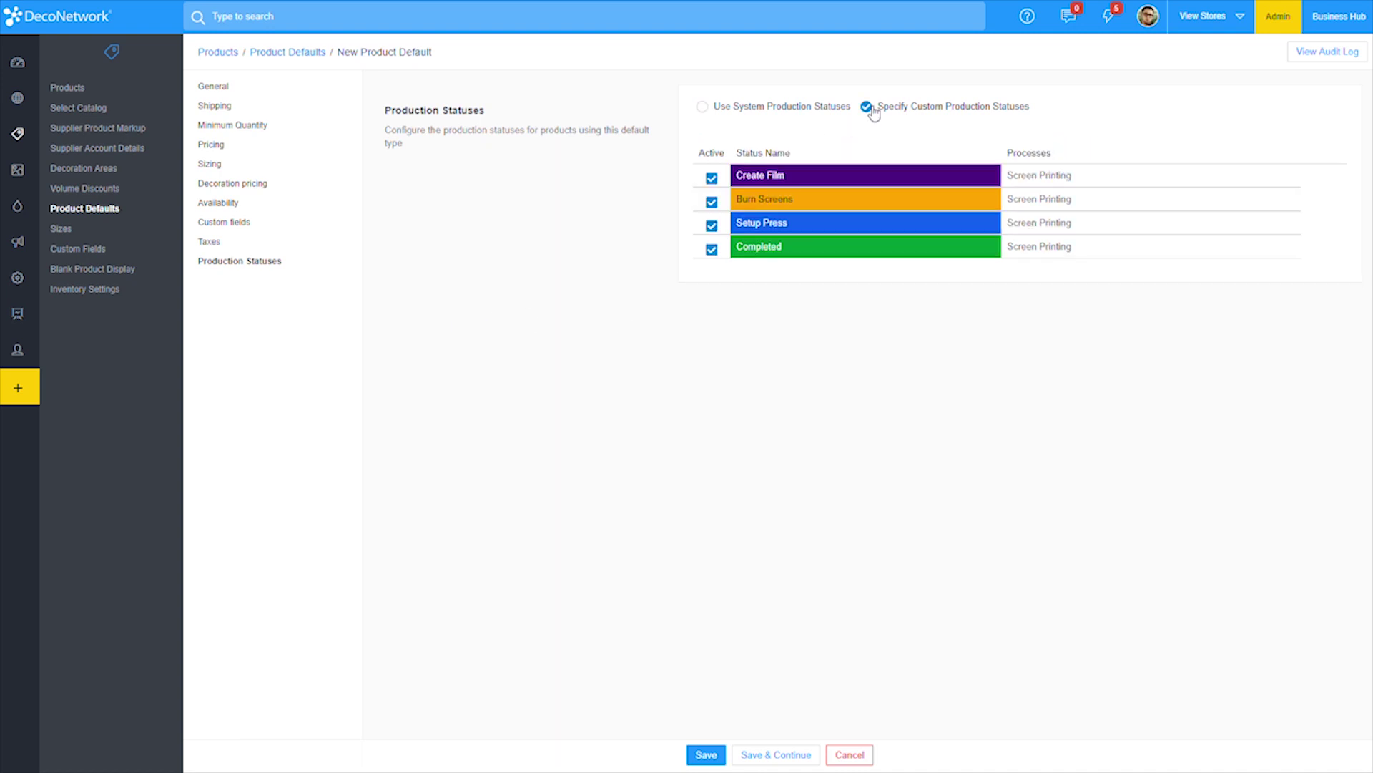
left_click(712, 178)
left_click(712, 202)
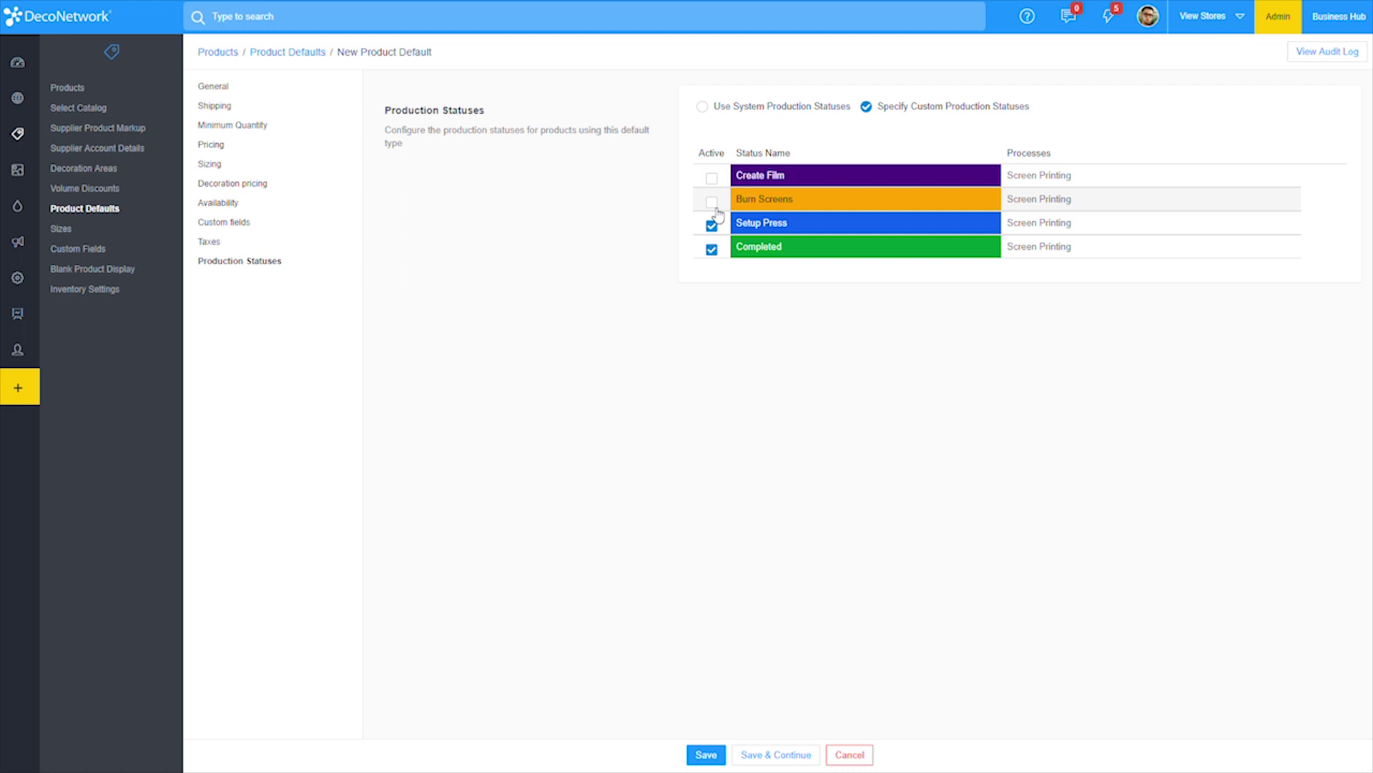
left_click(712, 201)
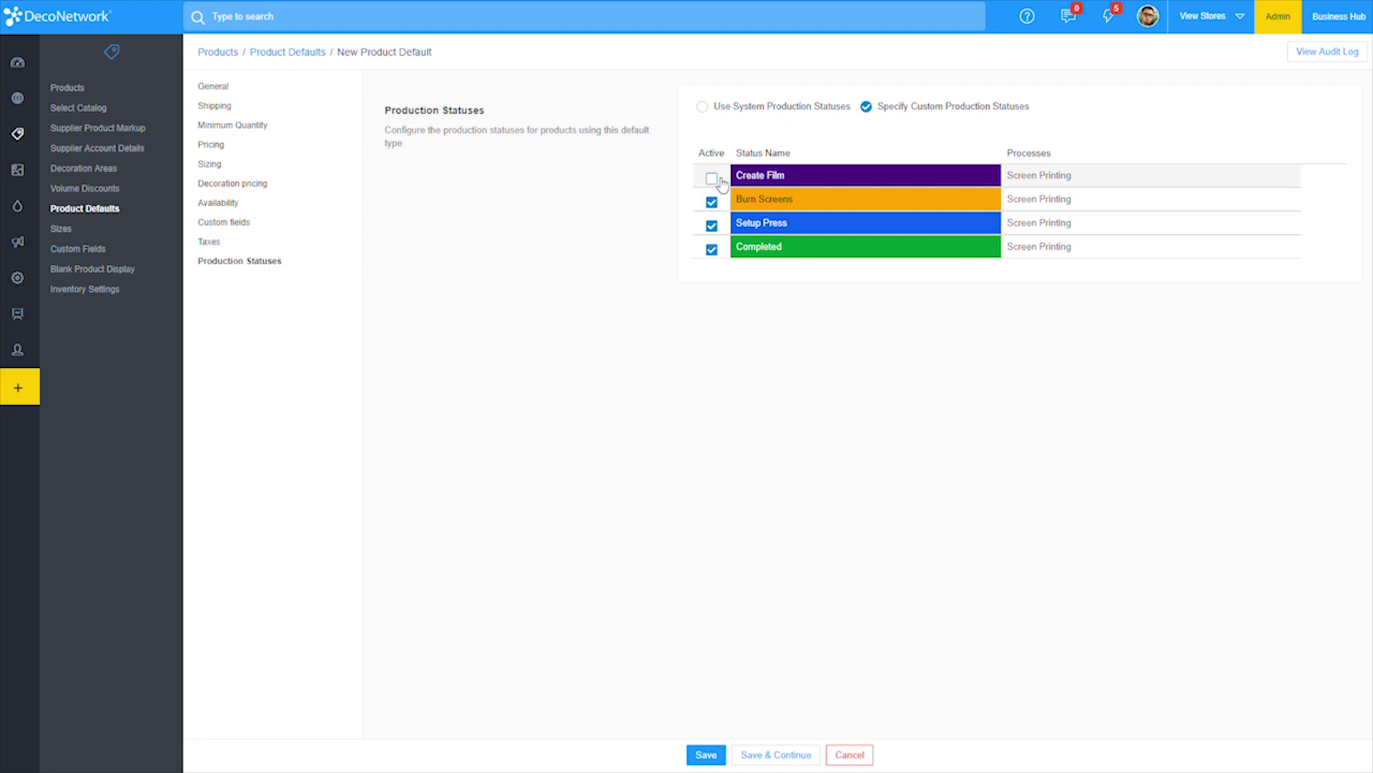
left_click(711, 178)
left_click(851, 111)
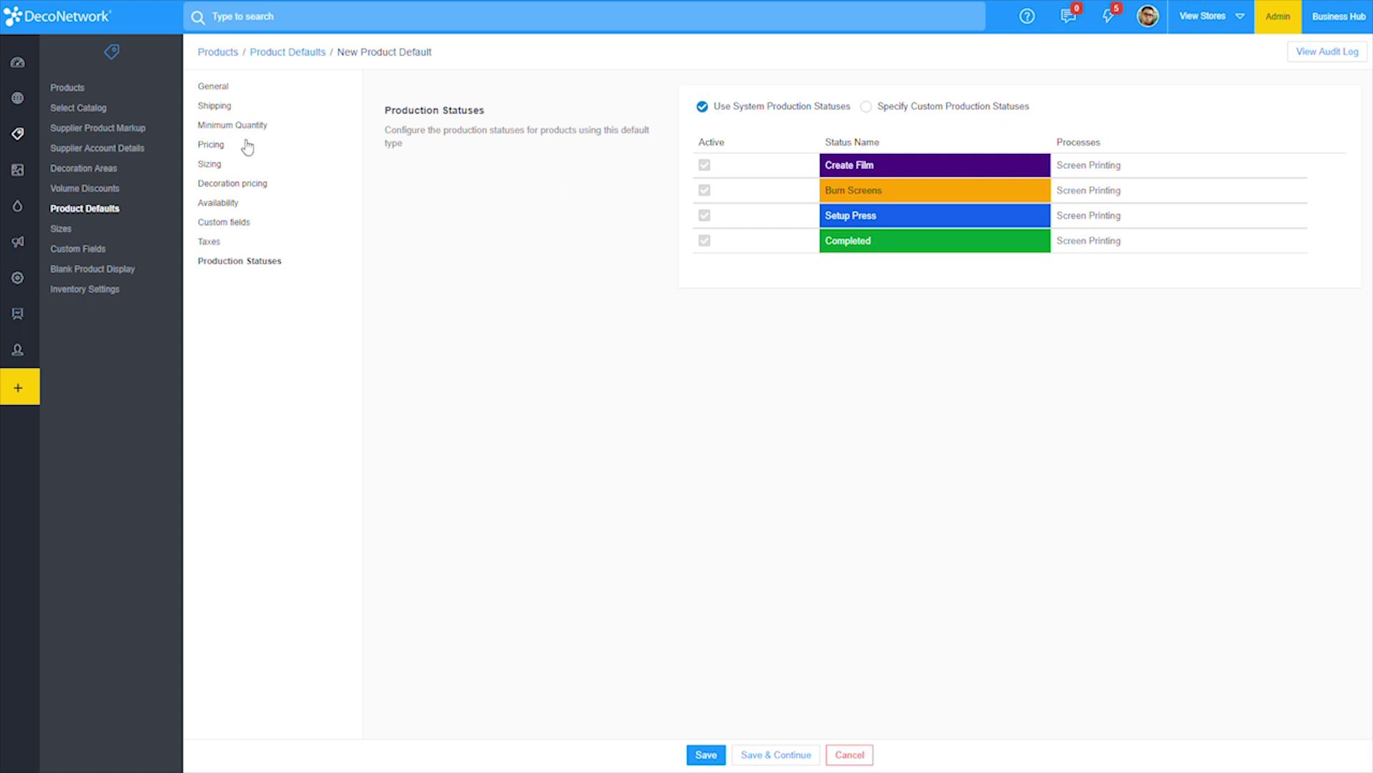
- Show the 5V00L product's production statuses
left_click(95, 97)
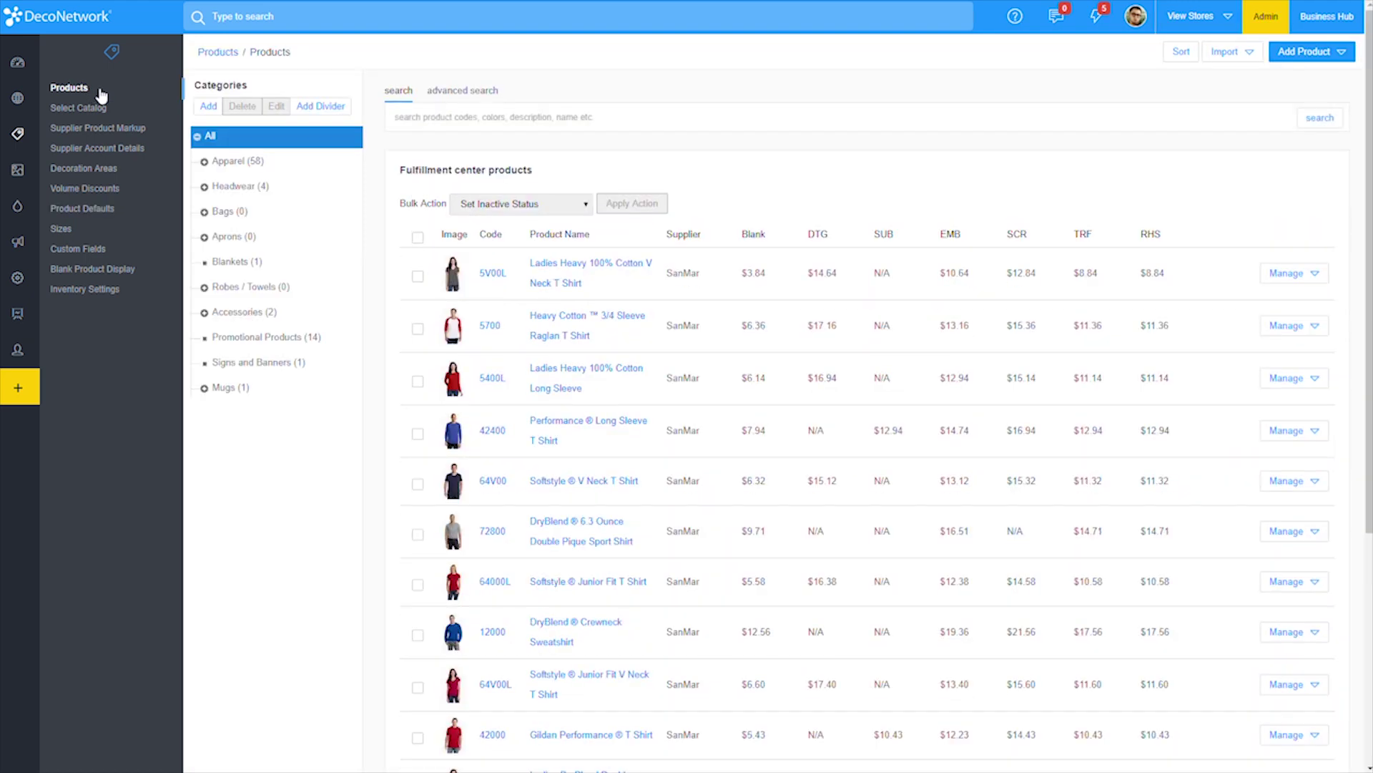
left_click(492, 273)
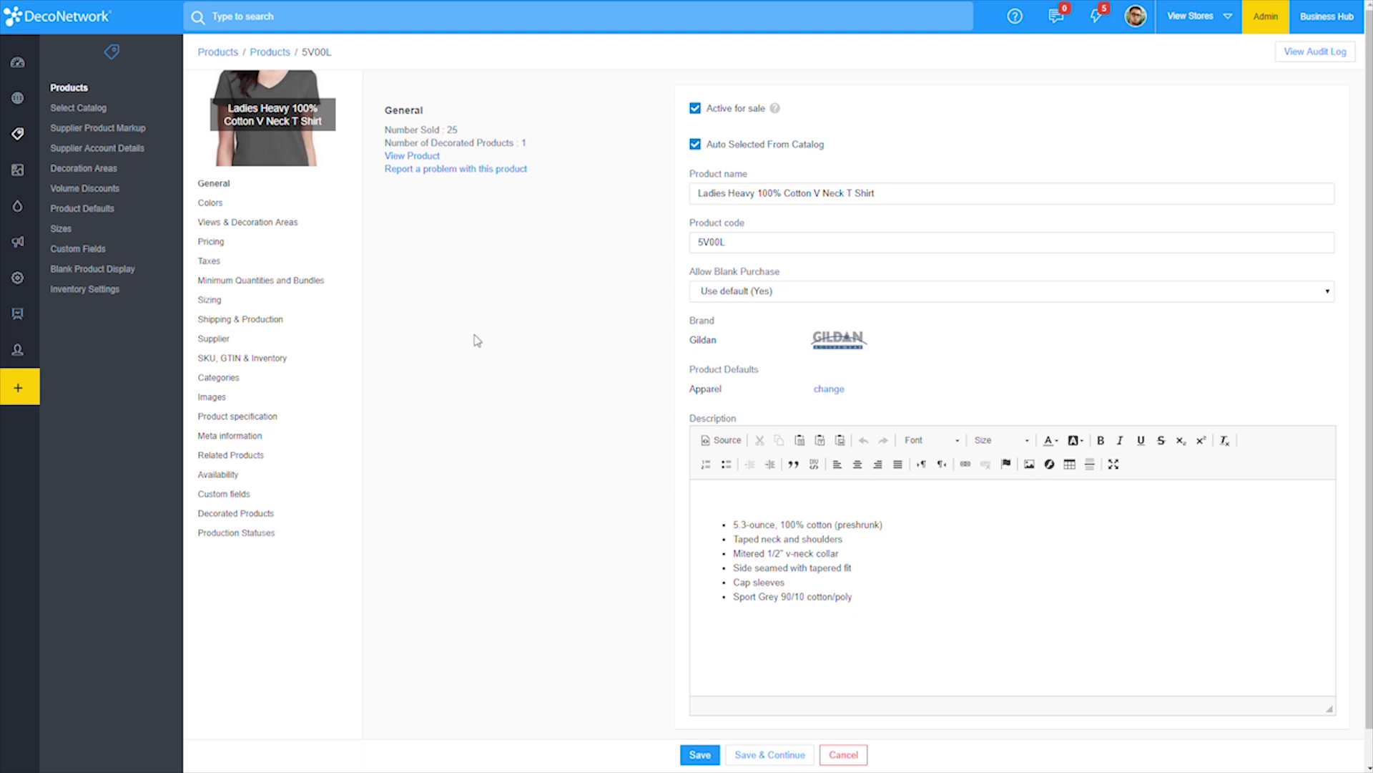
left_click(248, 535)
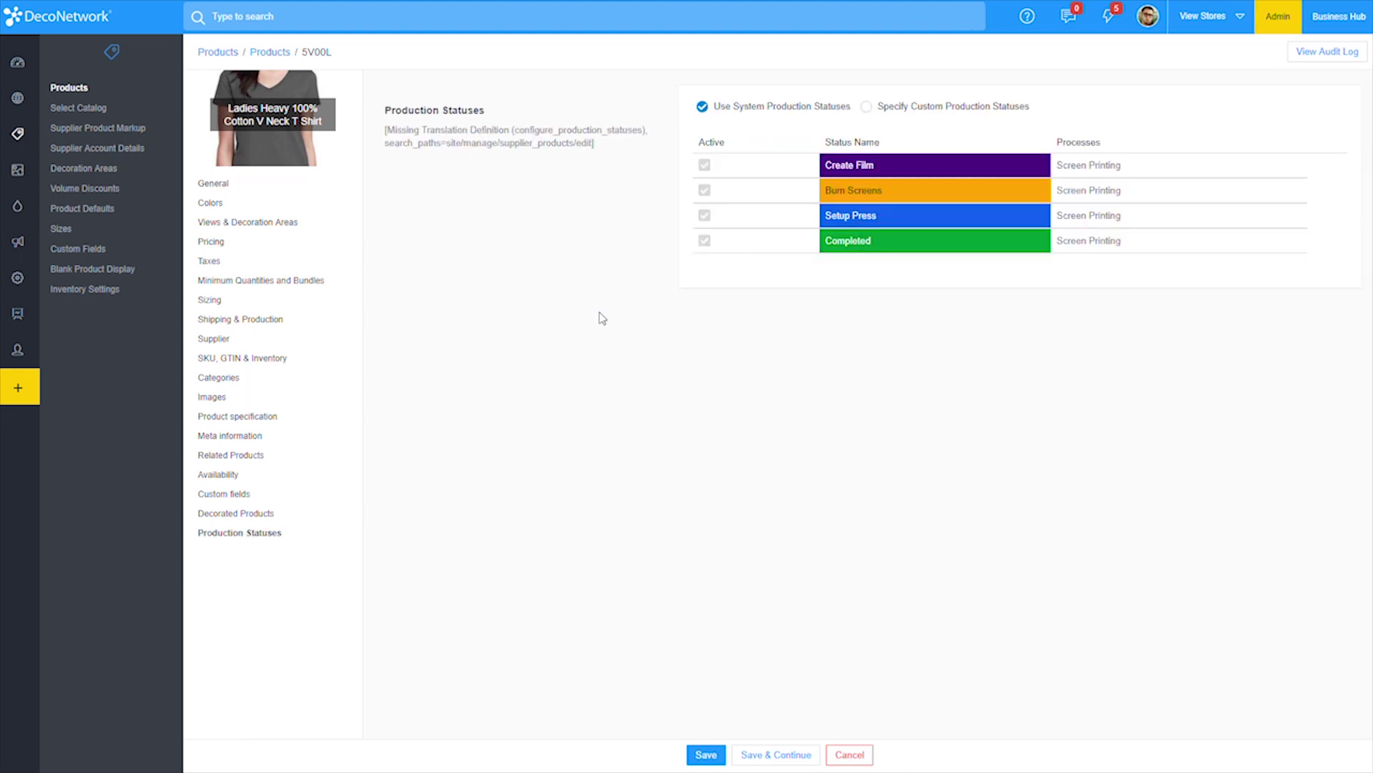
- Try custom statuses, toggling Create Film and Burn Screens, then revert 5V00L to system statuses
left_click(895, 107)
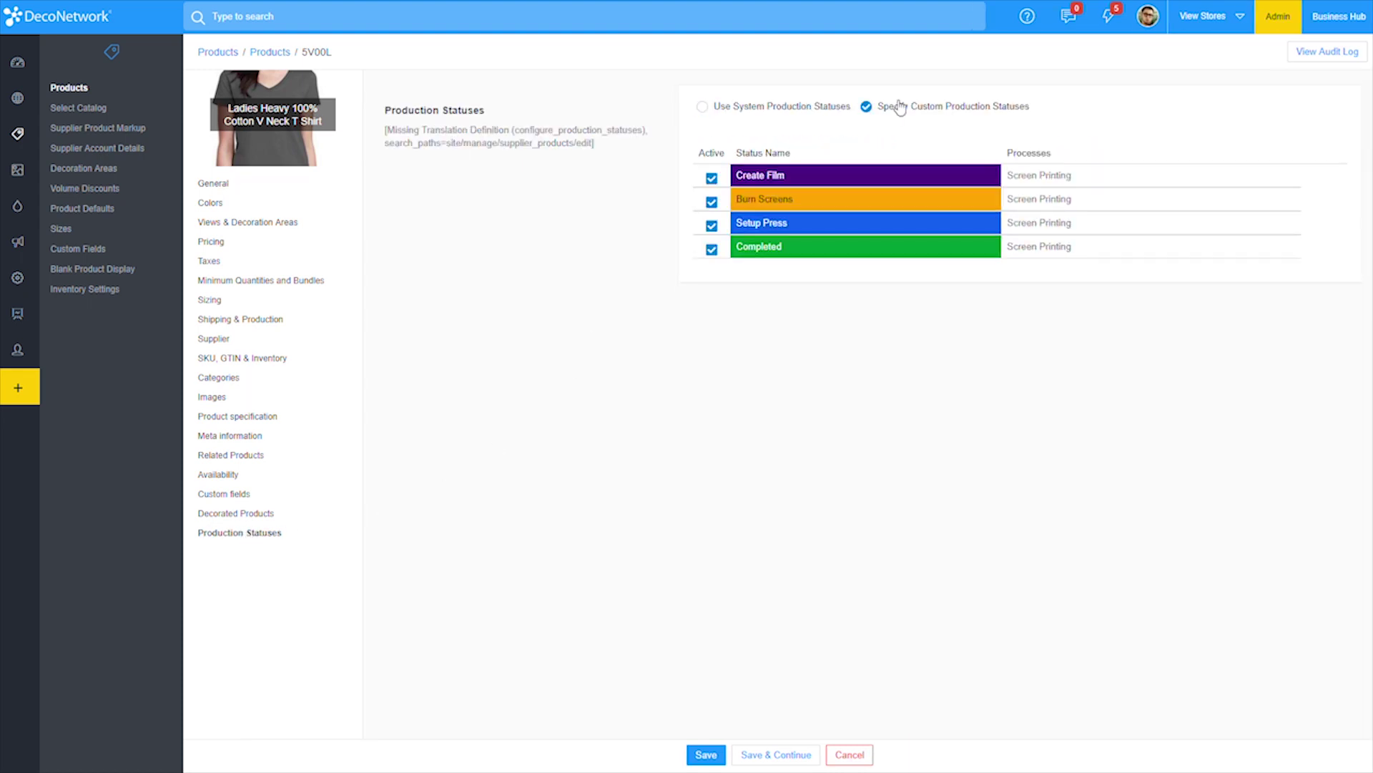
left_click(716, 181)
left_click(715, 205)
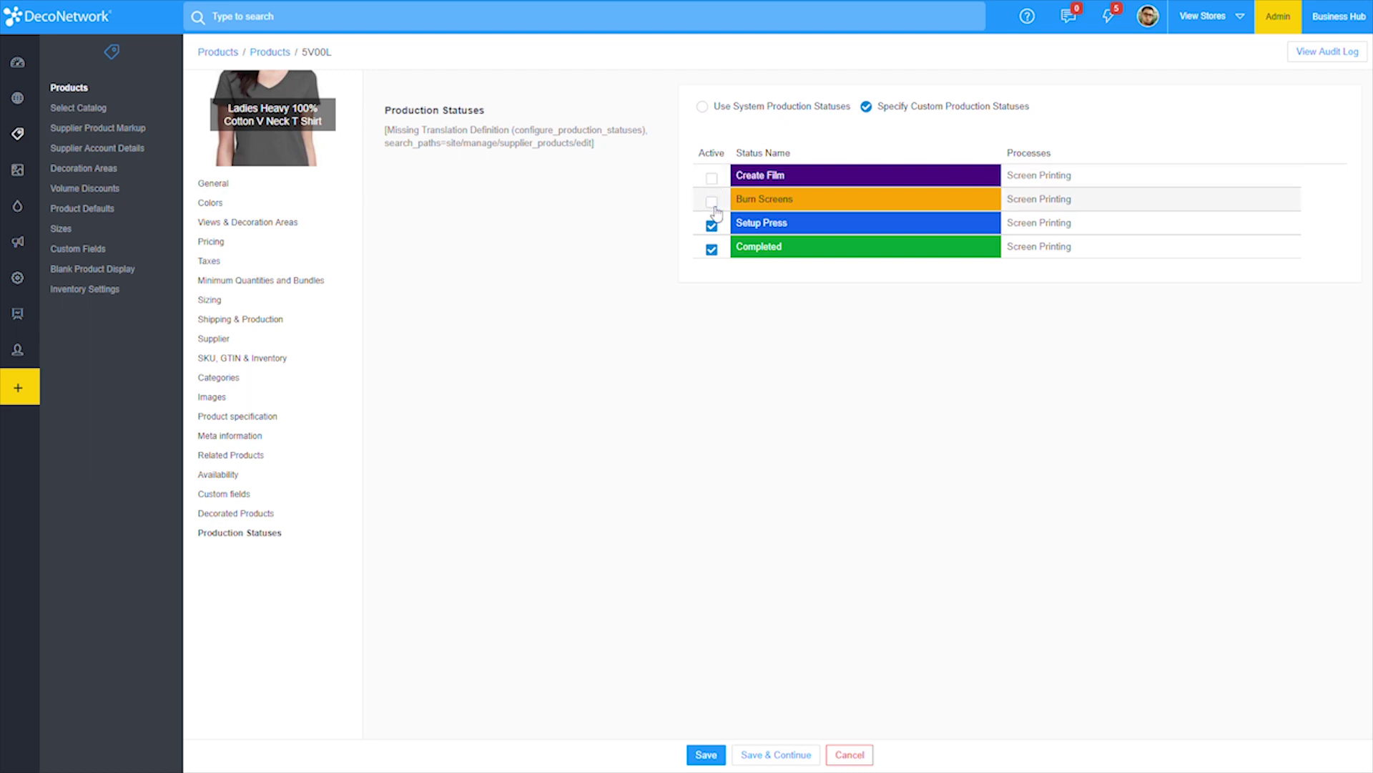
left_click(713, 204)
left_click(716, 180)
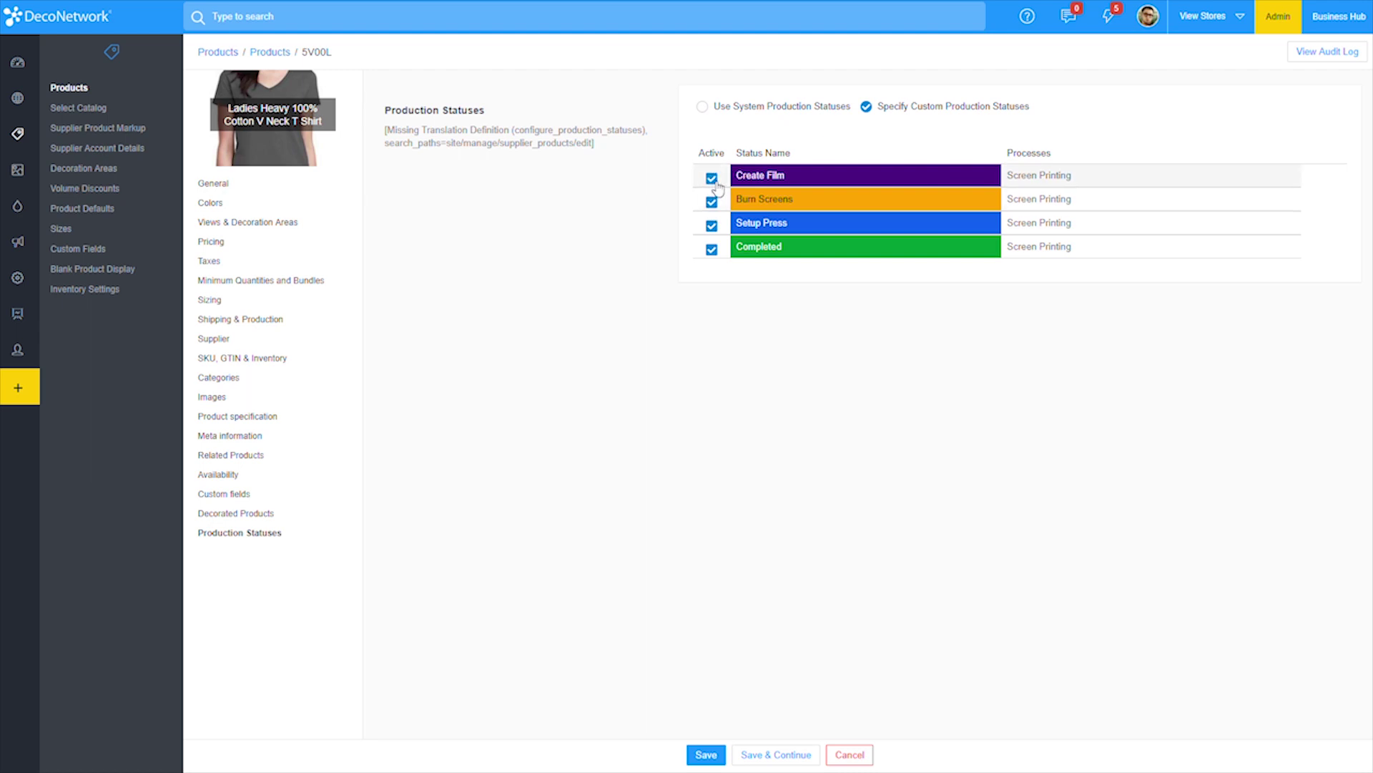
left_click(703, 107)
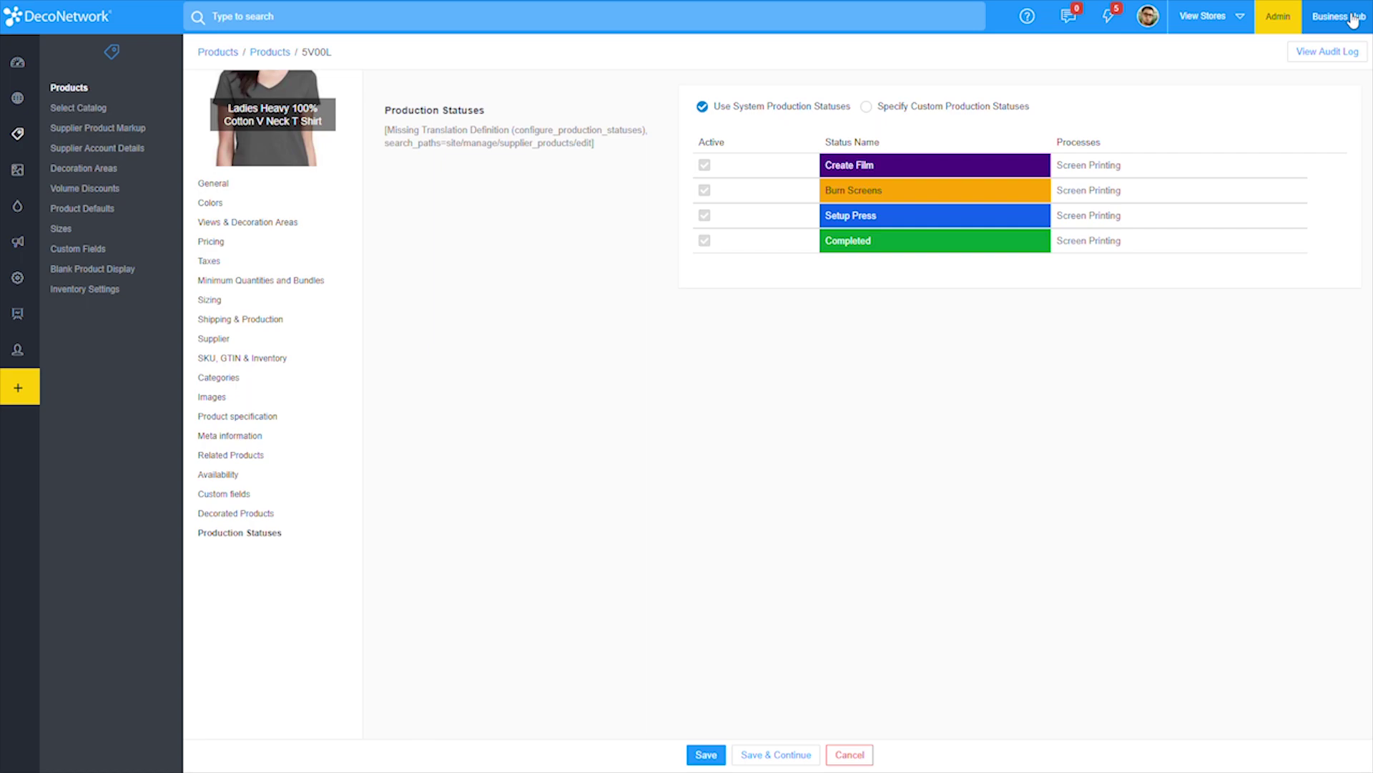
- In Business Hub Production, change order 341181's item from Burn Screens to Setup Press
left_click(1352, 20)
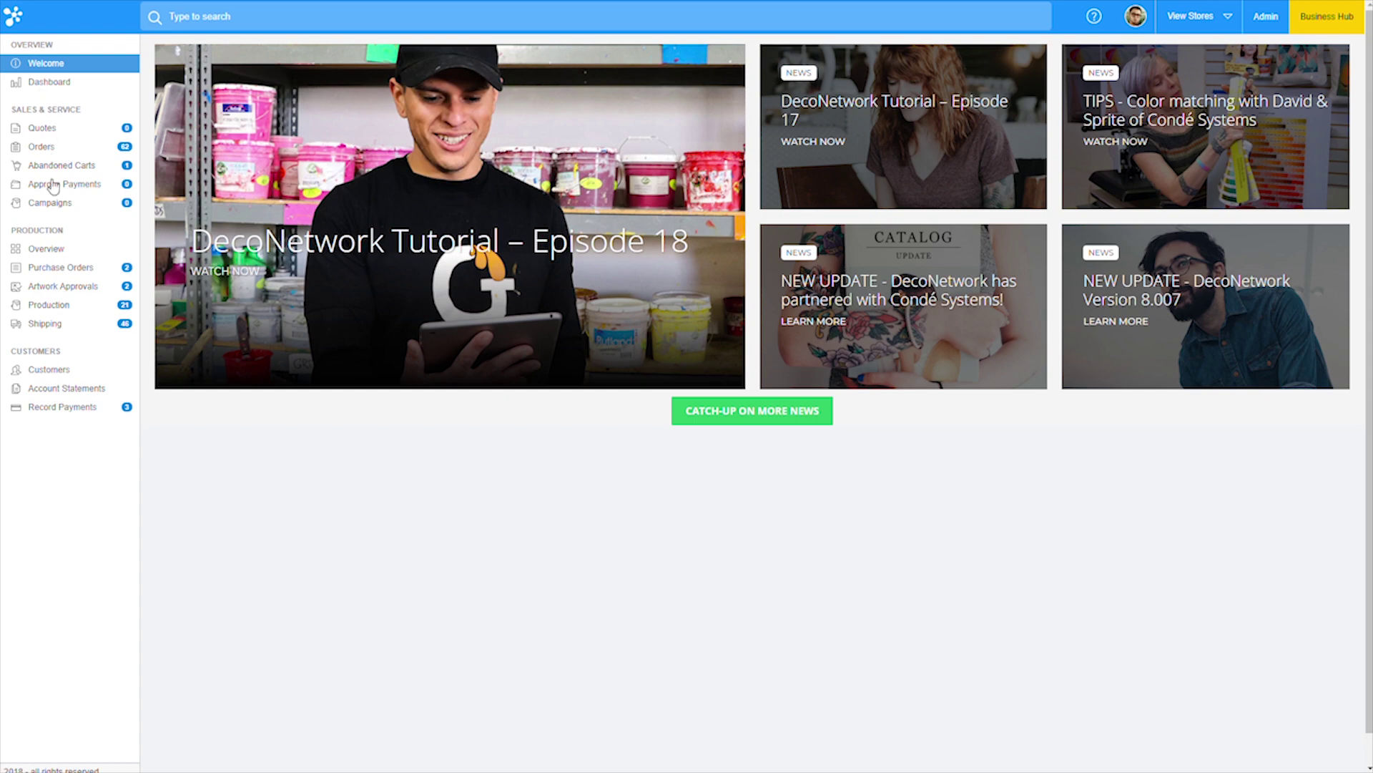
left_click(48, 314)
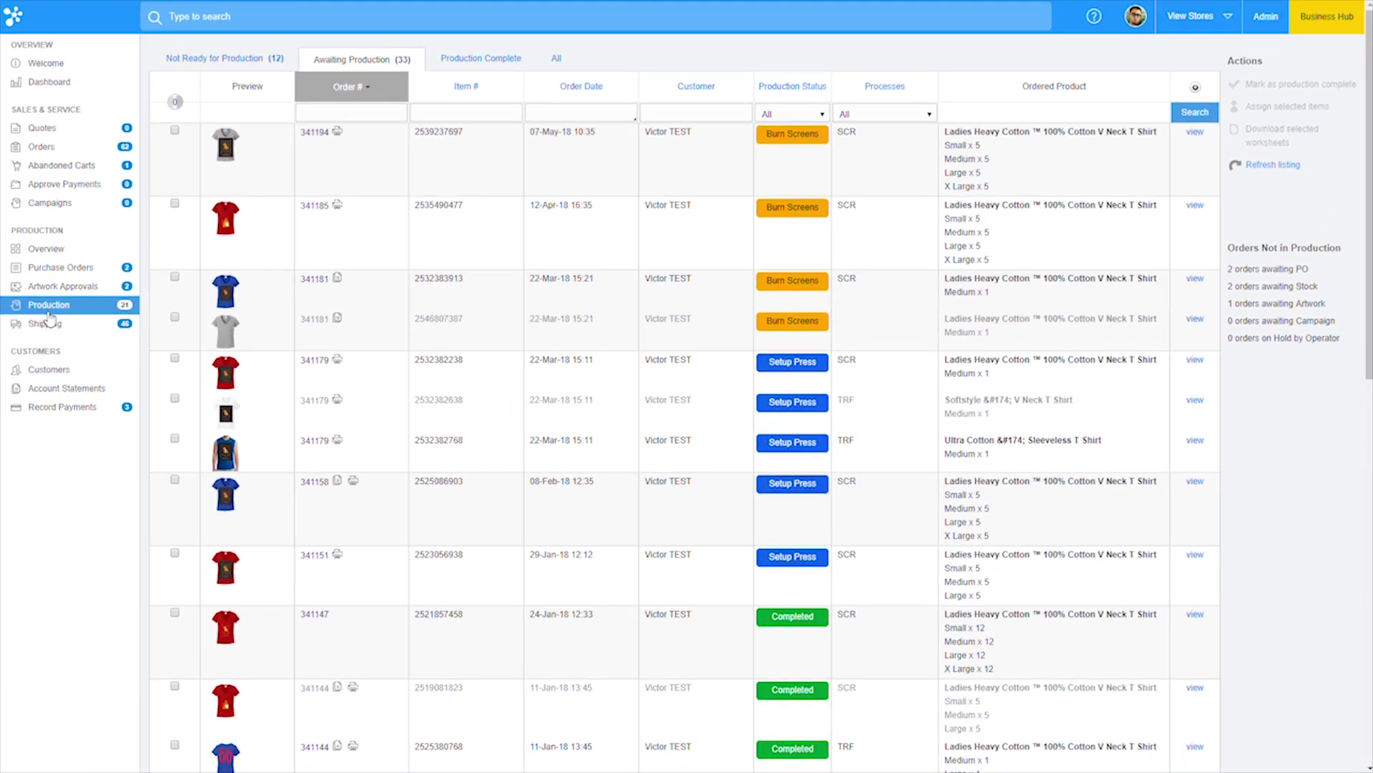
left_click(786, 141)
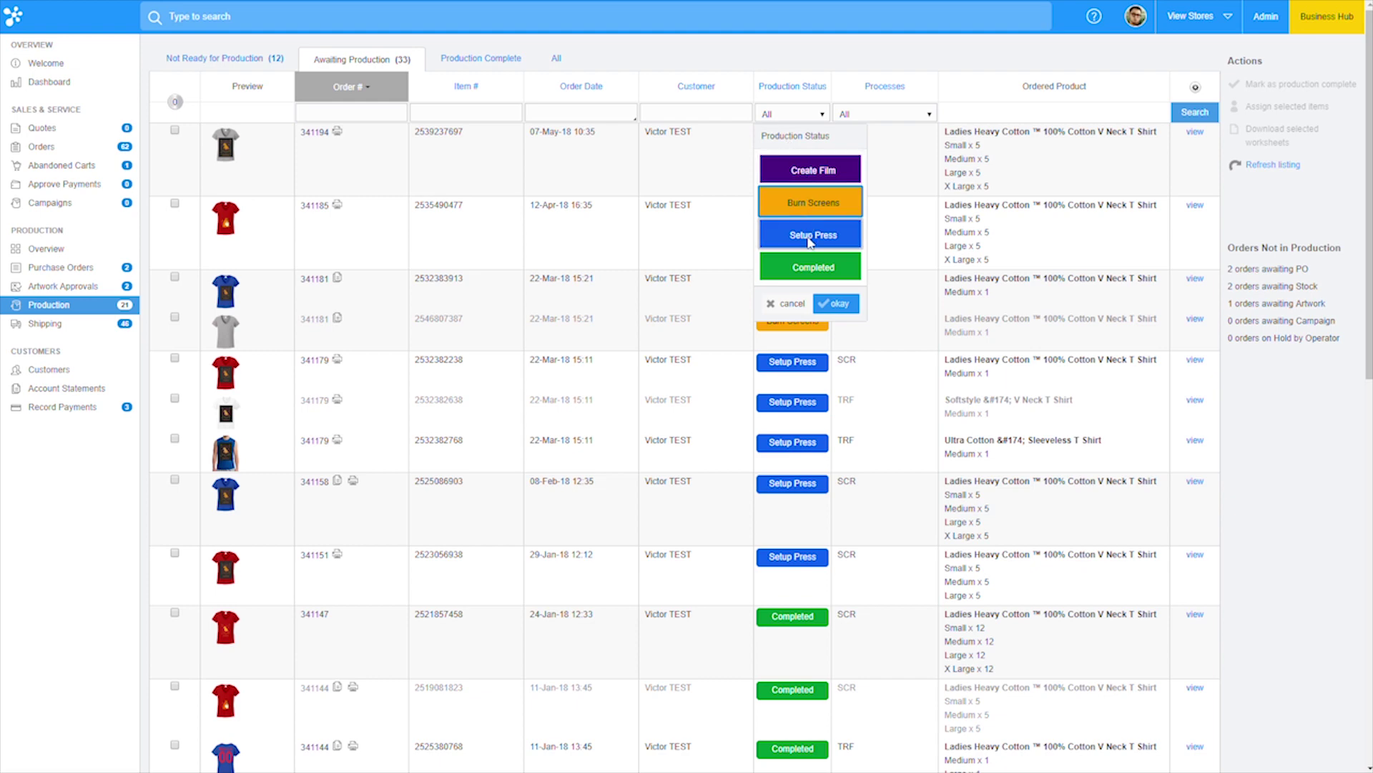
left_click(816, 305)
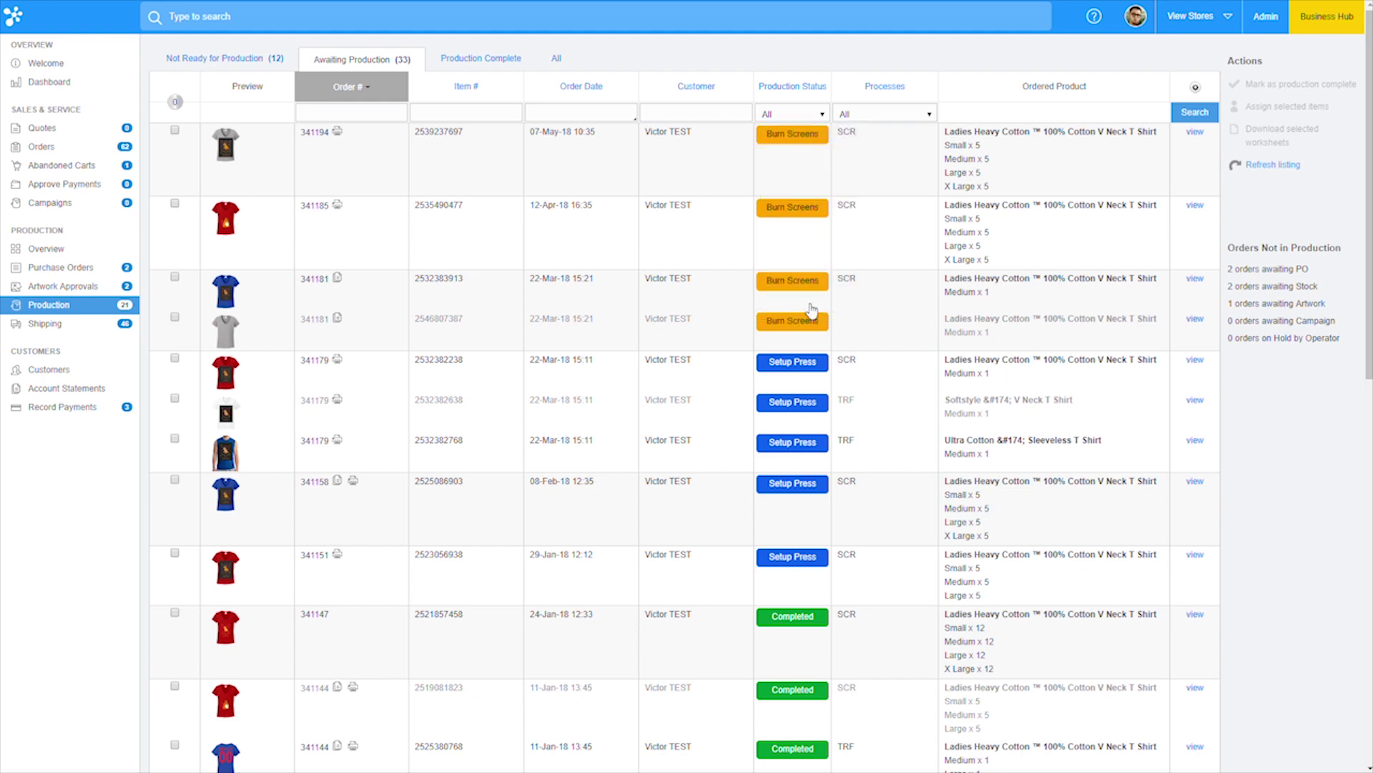
left_click(811, 282)
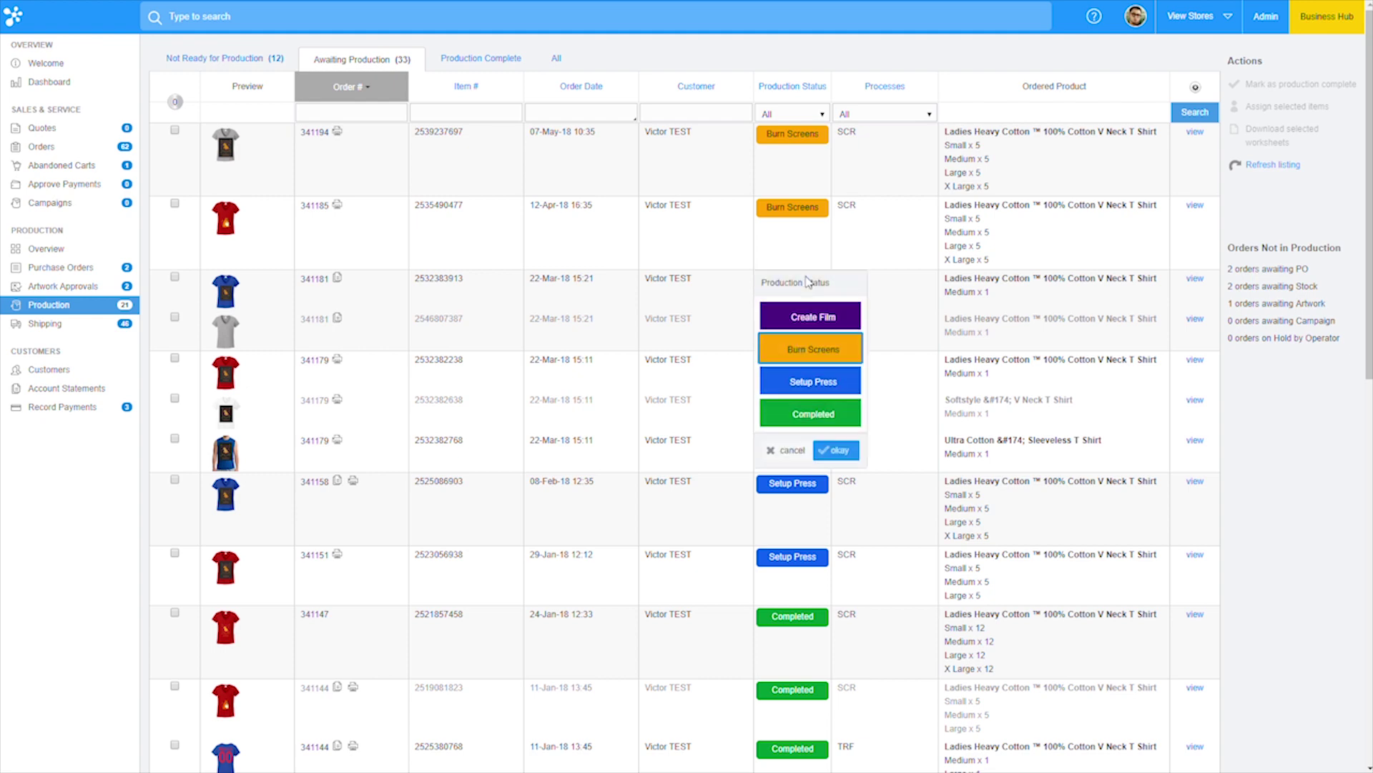
left_click(815, 393)
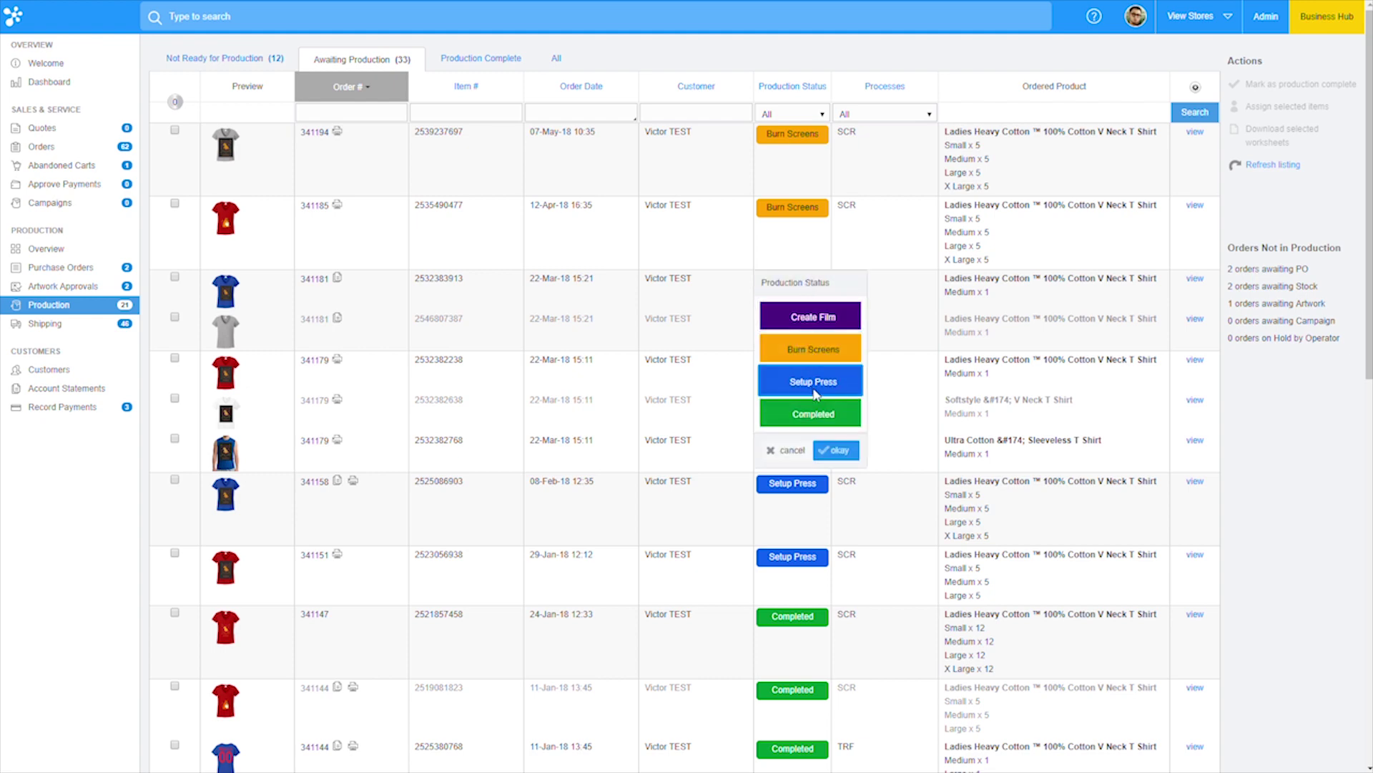
left_click(837, 450)
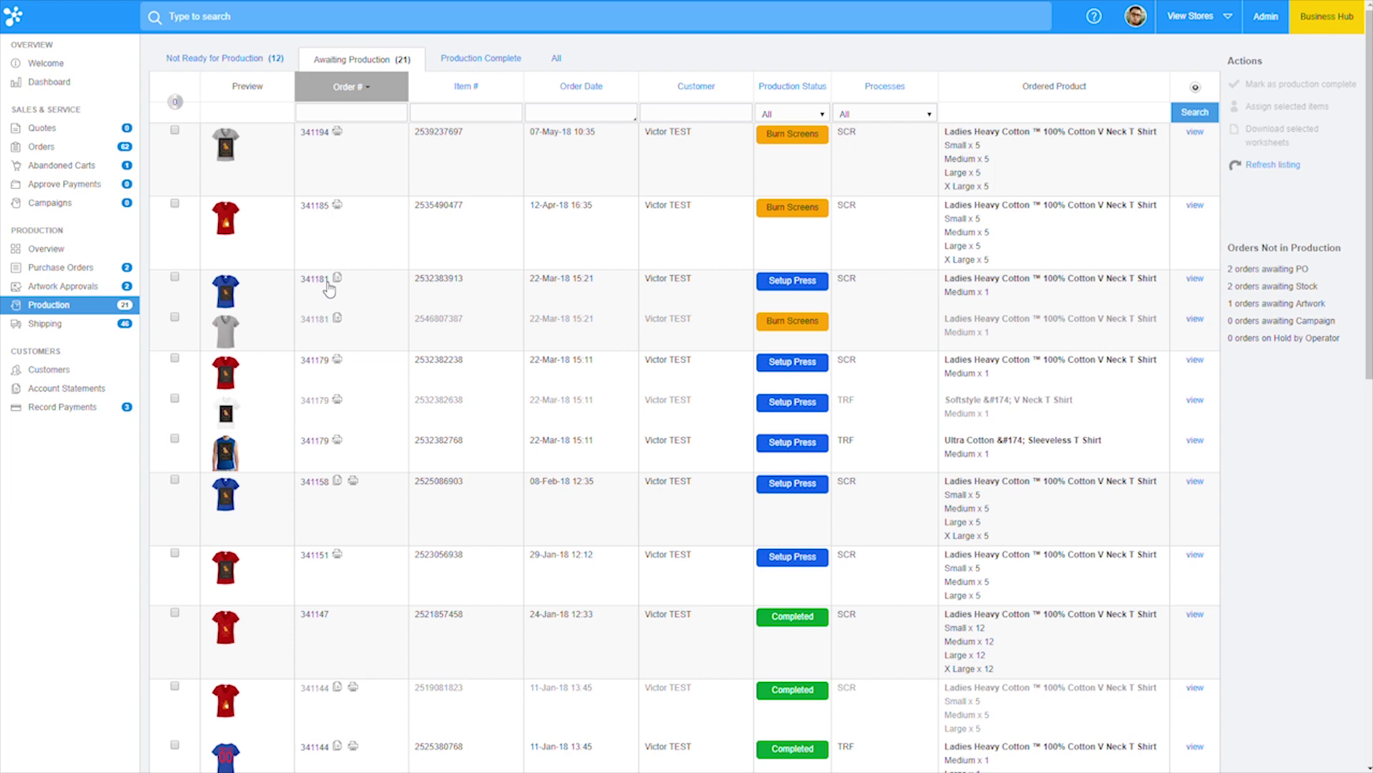
- Set order 341194's item status to Setup Press and return to the Production list
left_click(315, 132)
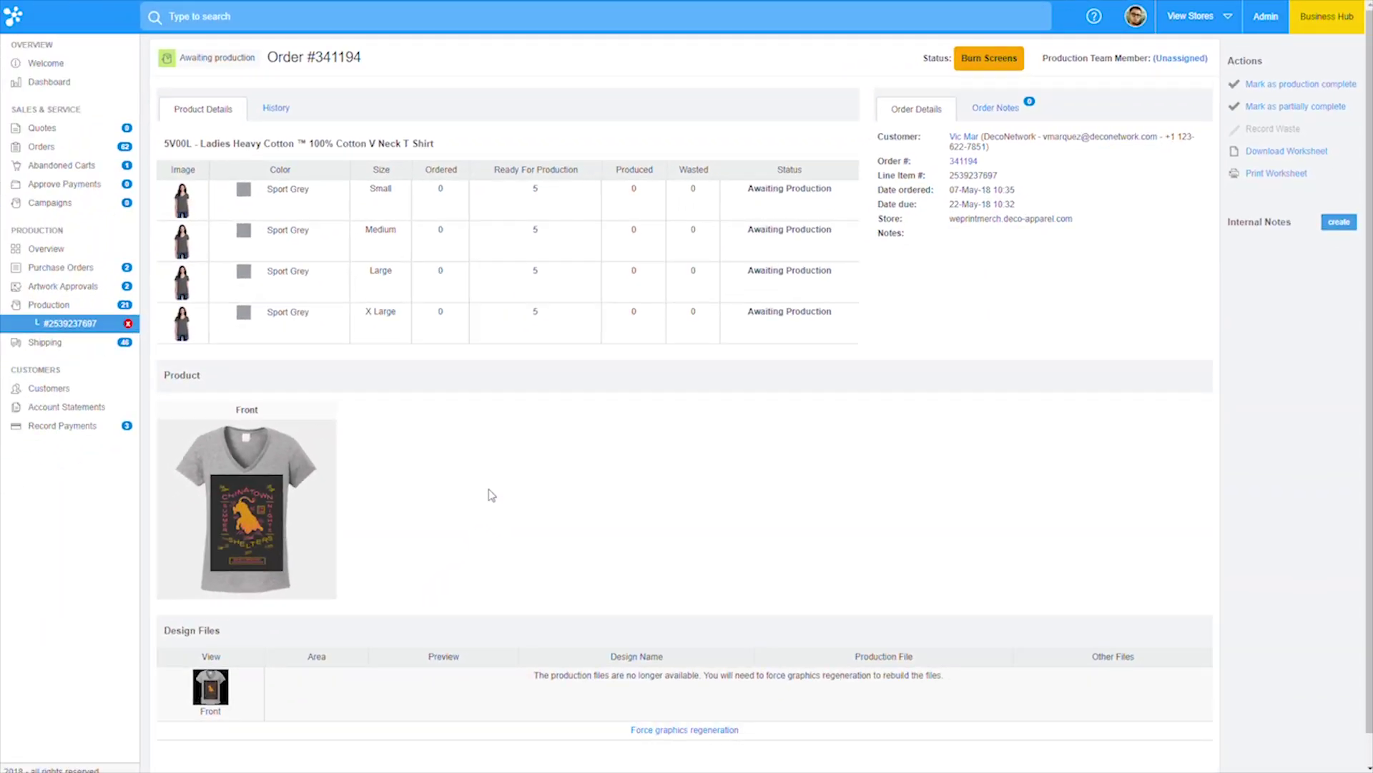
left_click(1015, 68)
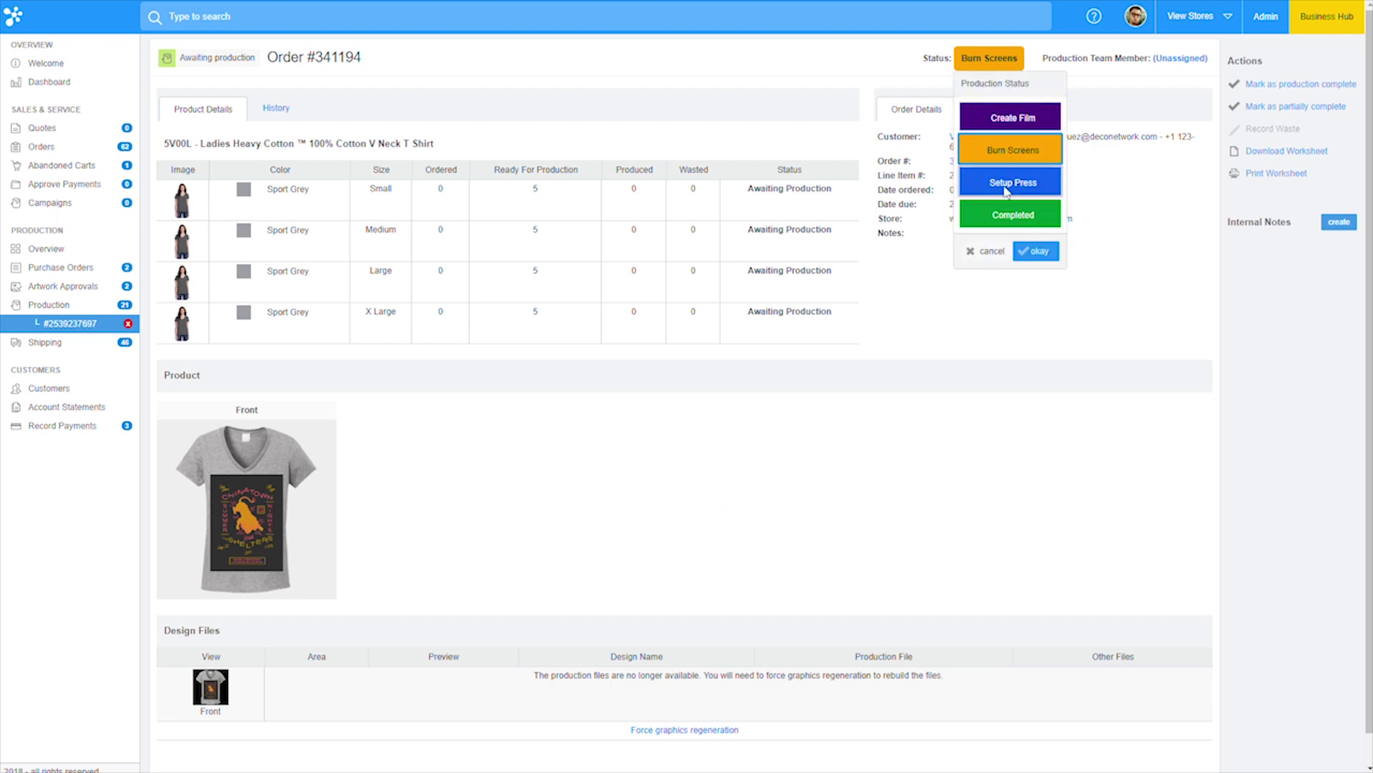
left_click(1006, 190)
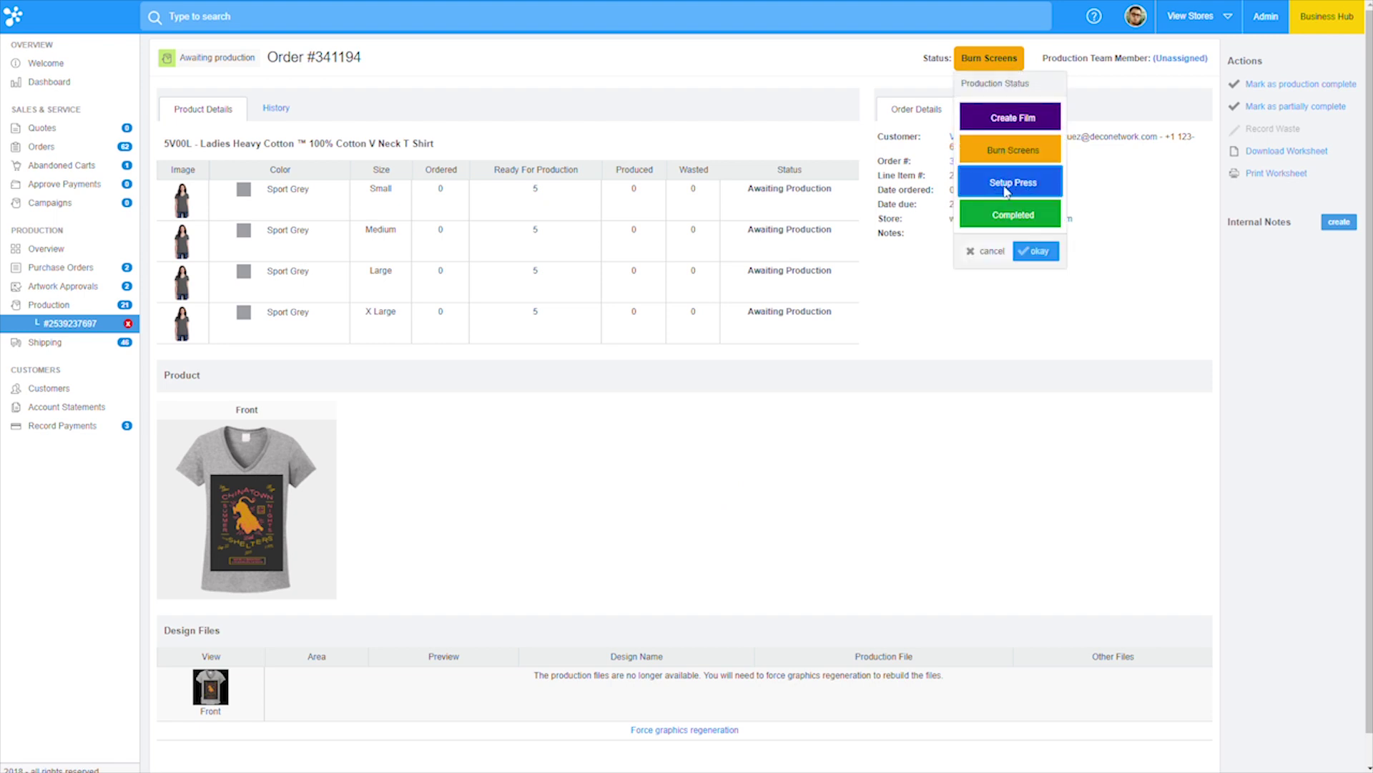
left_click(1037, 254)
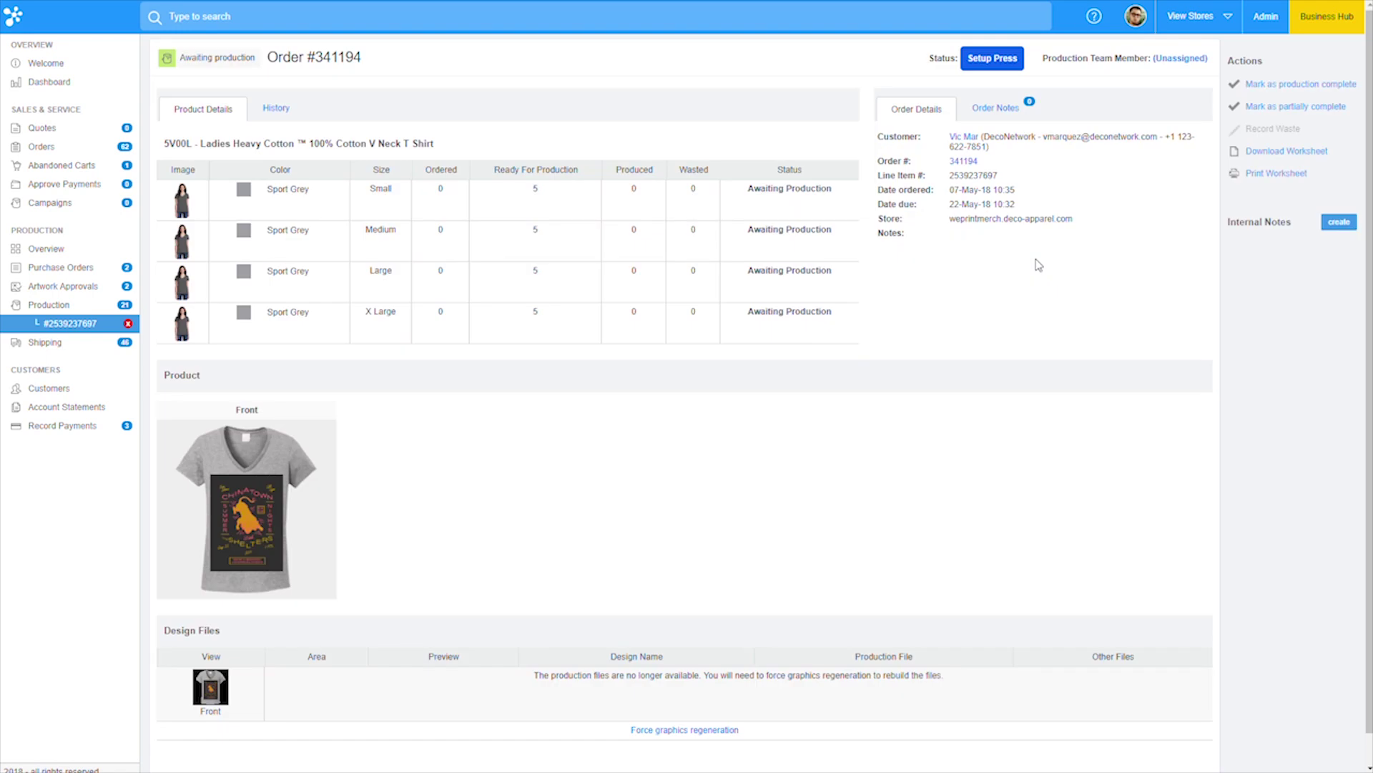
left_click(48, 306)
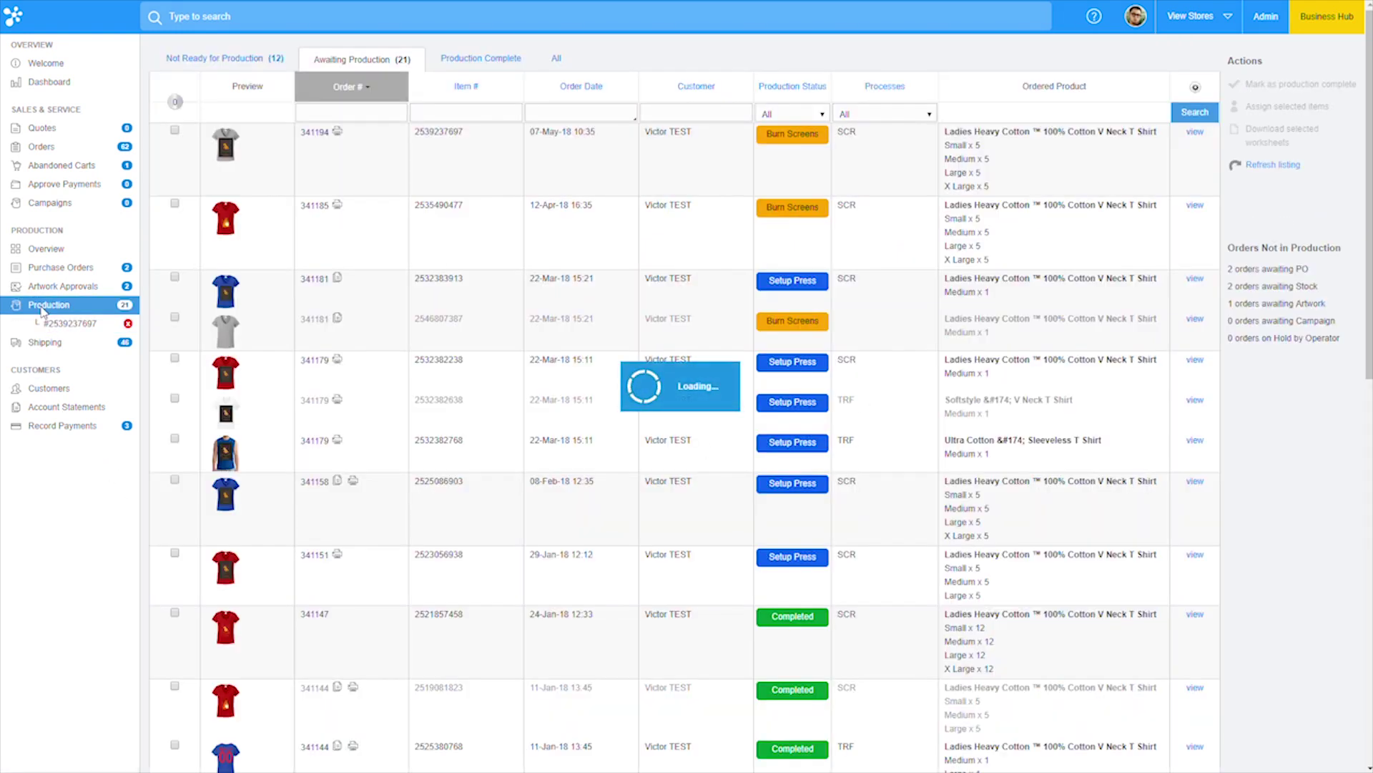